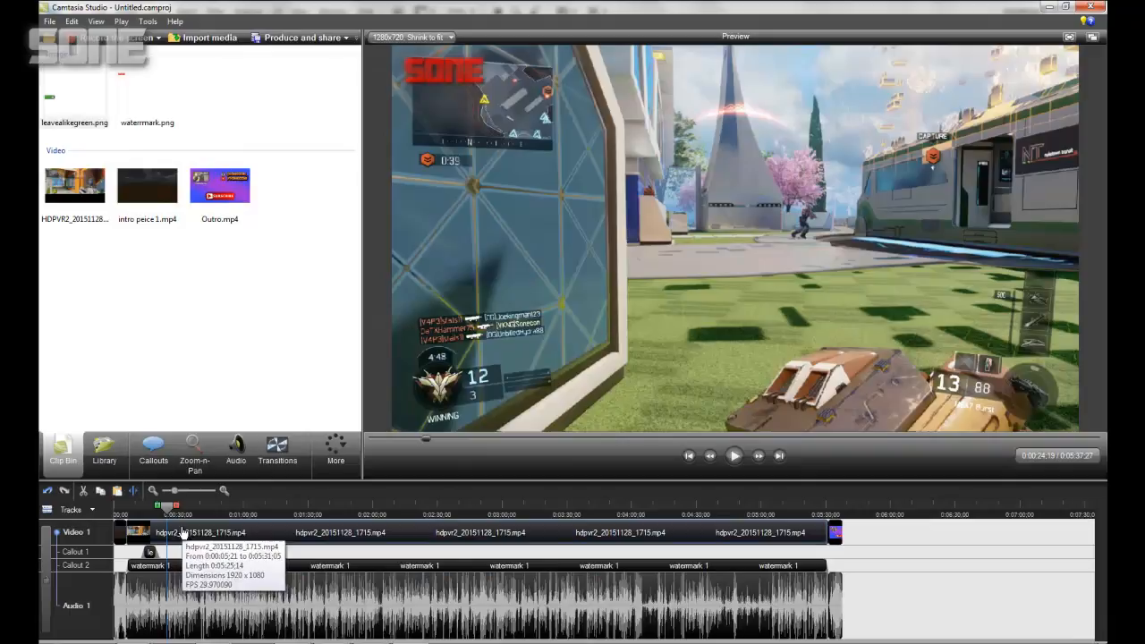
Move the timeline playhead back to the Leave a Like callout at about 0:14, and switch to Photoshop.
left_click_drag(167, 508, 145, 508)
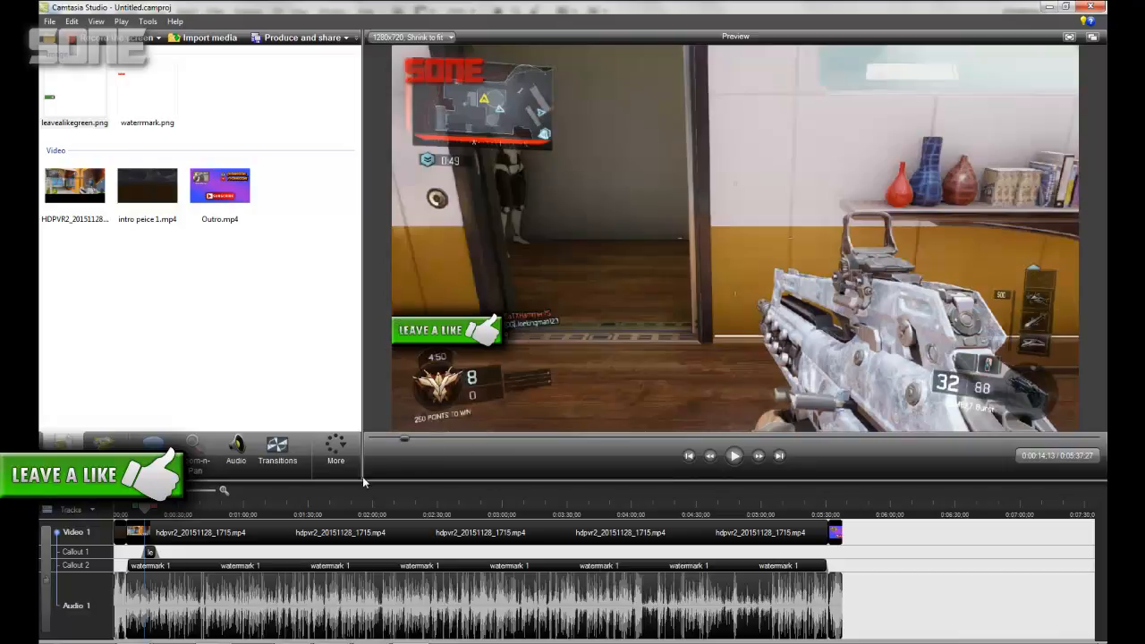
mouse_move(331, 643)
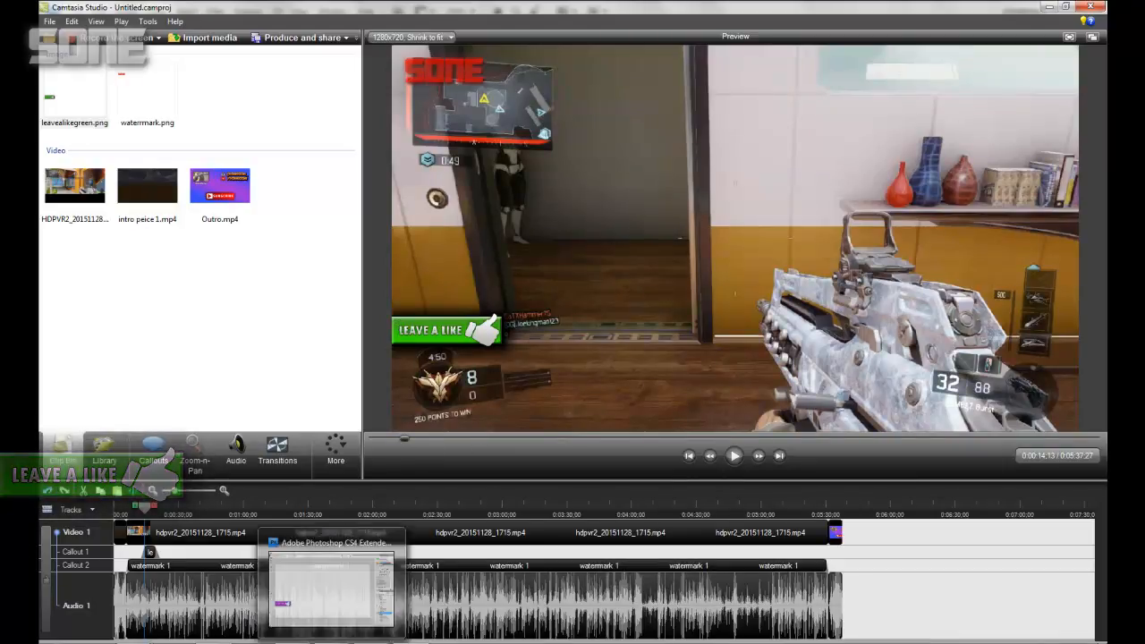
left_click(331, 586)
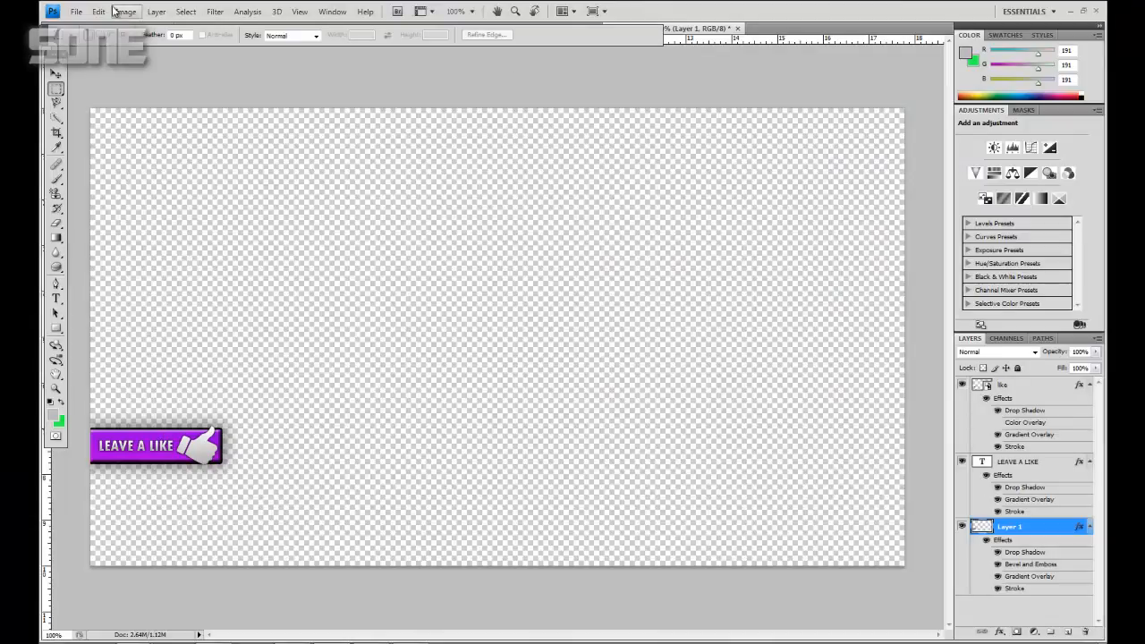
Create a new 1280 × 720 pixel document at 72 pixels/inch in RGB Color with transparent background contents.
left_click(76, 10)
left_click(79, 25)
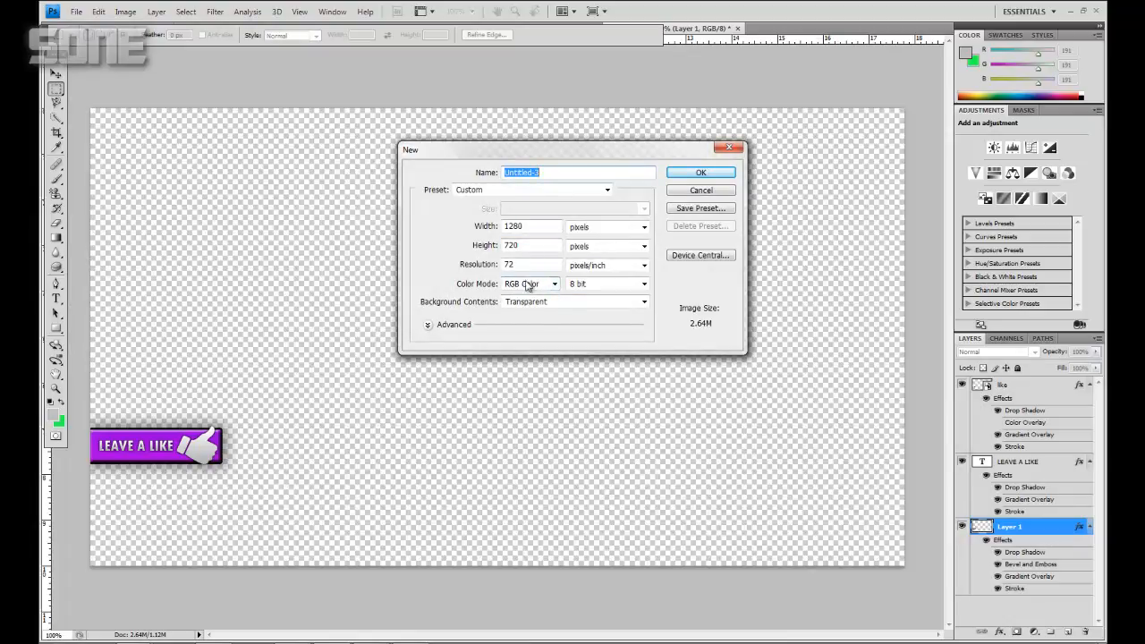
left_click(643, 302)
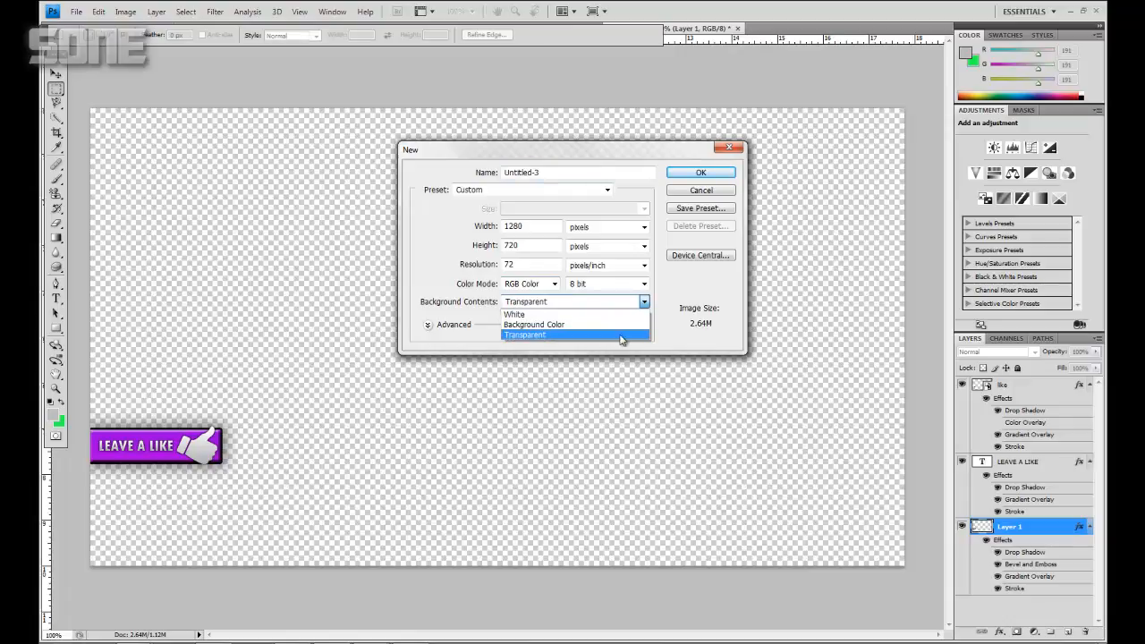
left_click(559, 336)
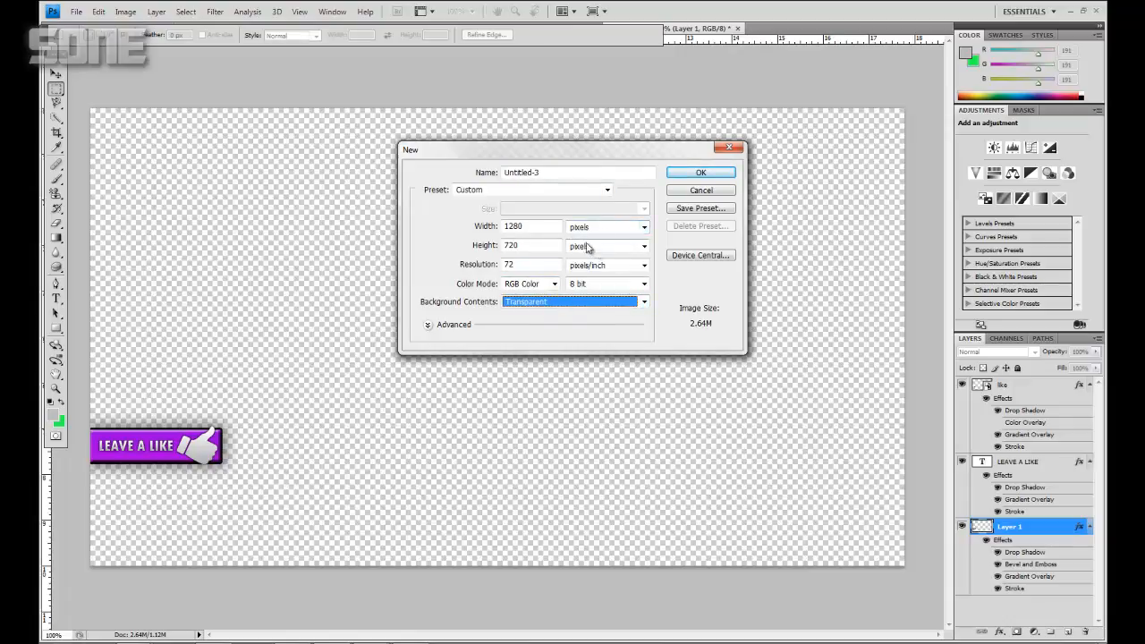
left_click(700, 173)
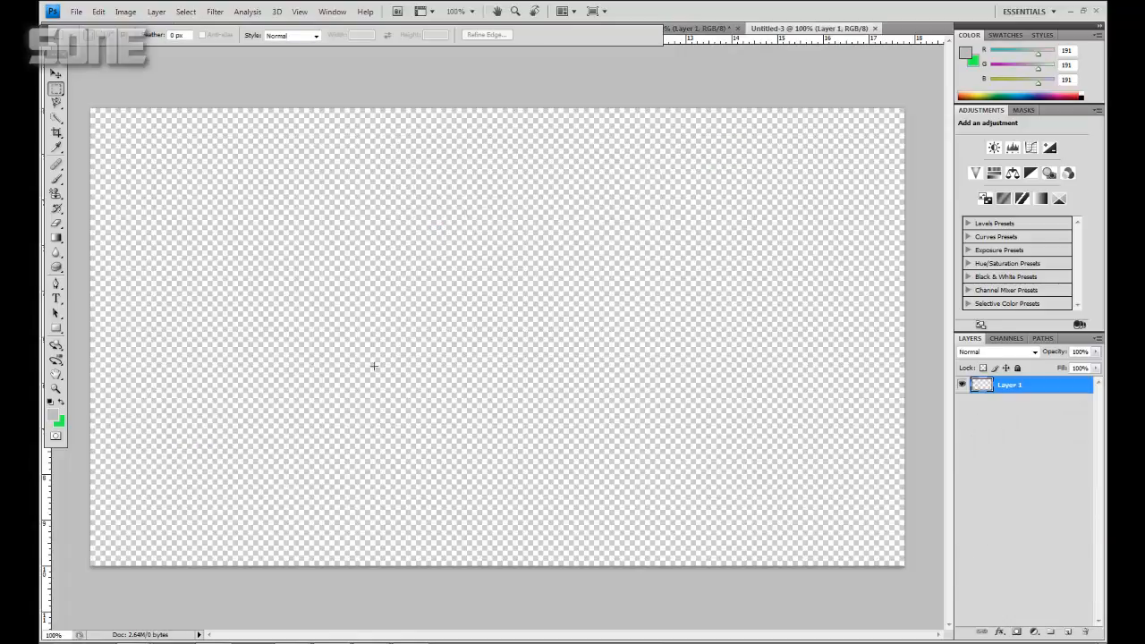
Marquee-select a wide, thin rectangle against the canvas's left edge in its lower part and fill it with black at 100% opacity.
left_click(77, 13)
left_click(307, 74)
left_click_drag(287, 465, 264, 455)
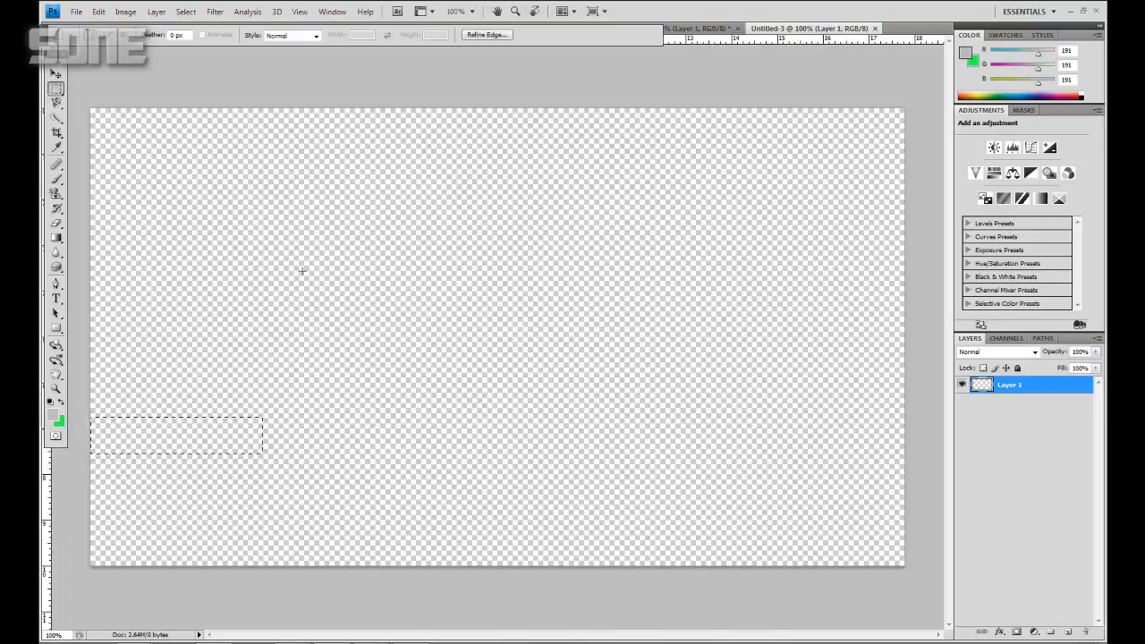
right_click(188, 438)
left_click(215, 381)
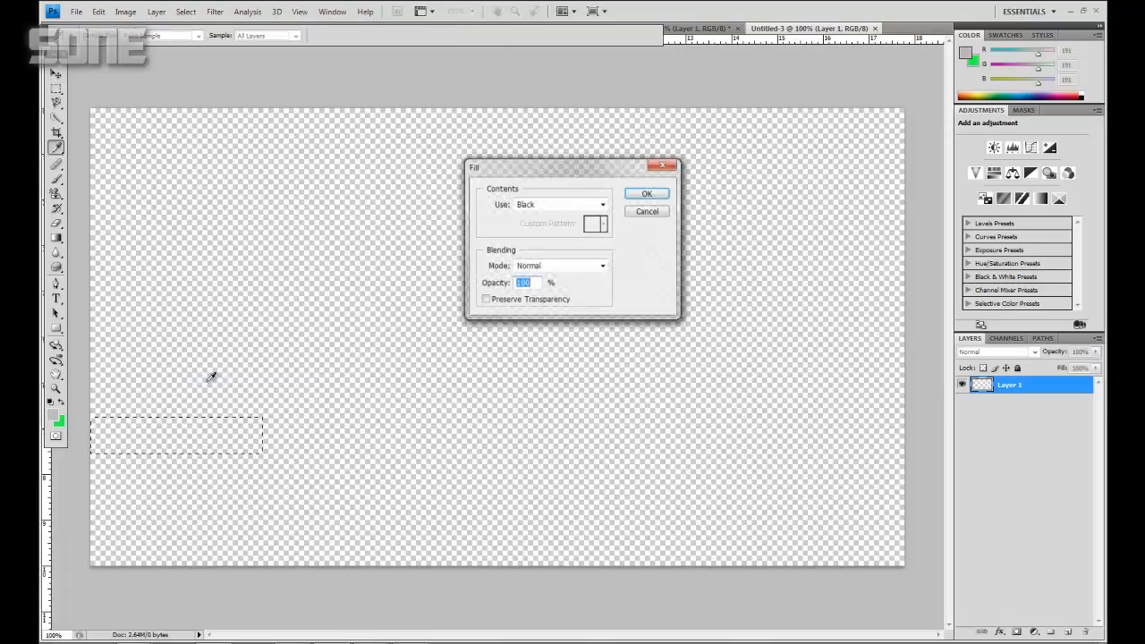
left_click(648, 195)
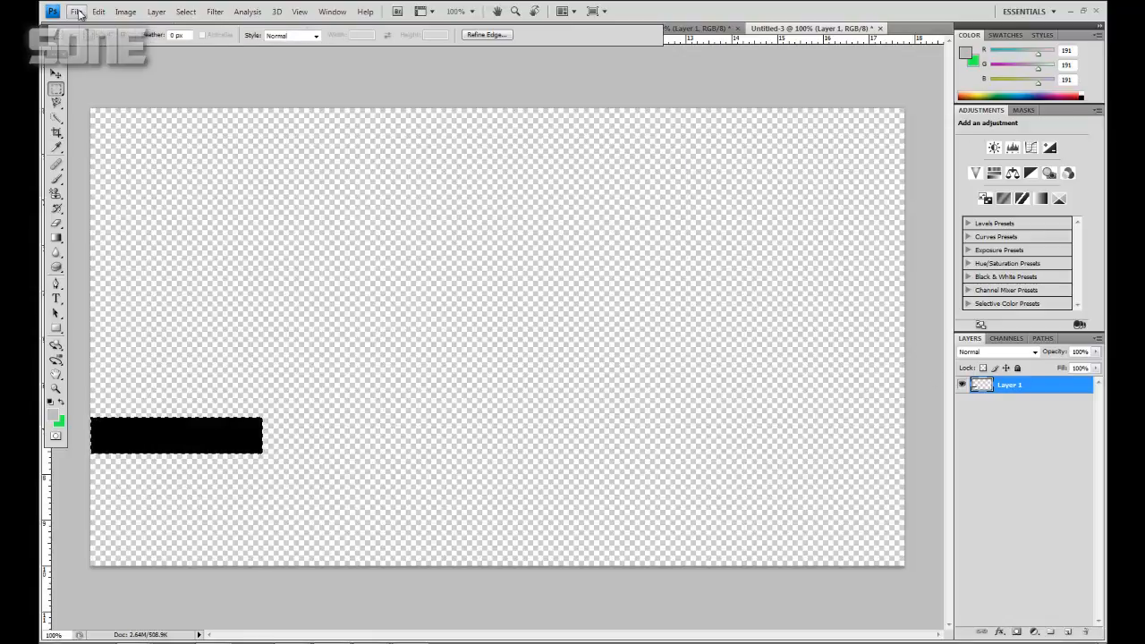
left_click(78, 13)
left_click(269, 78)
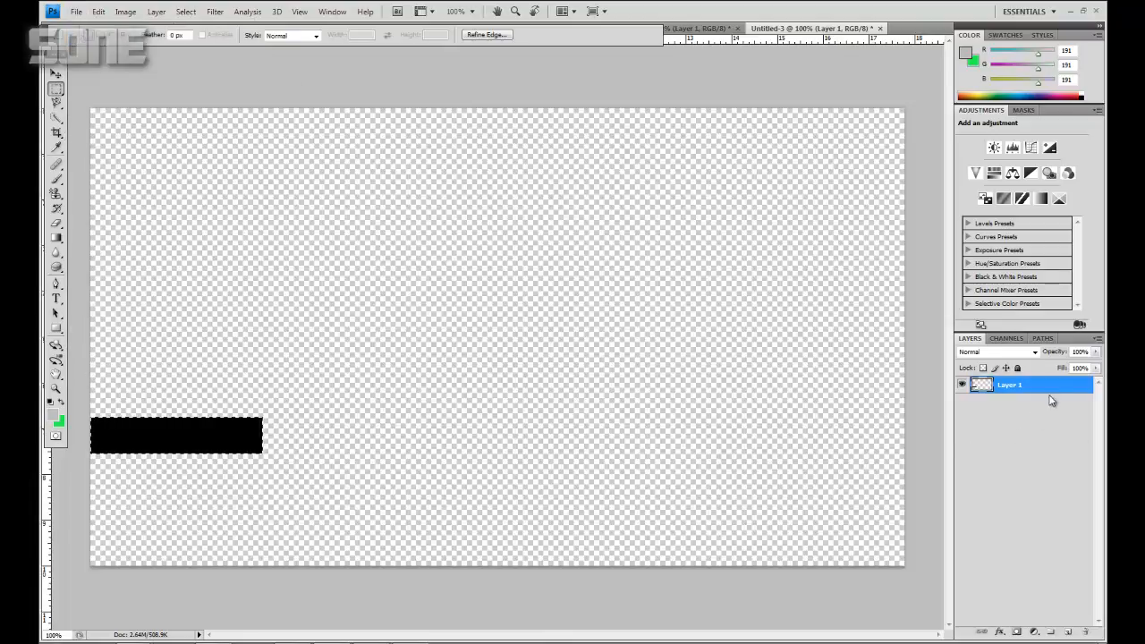
Add a 3 px black outside Stroke to the bar's layer and deselect the rectangular selection.
double_click(1047, 385)
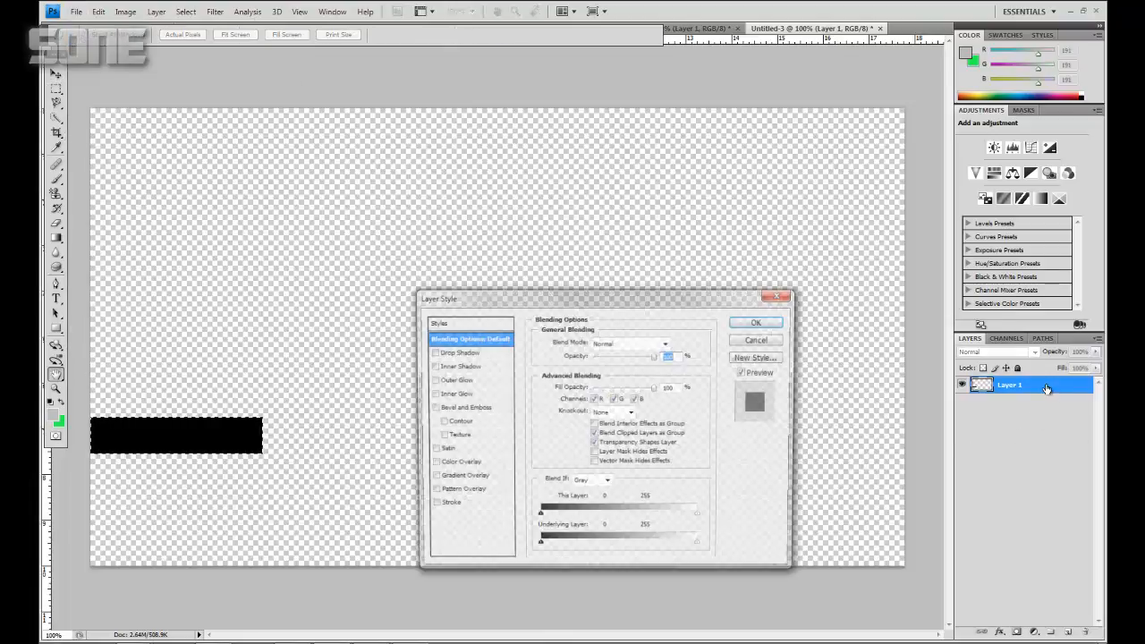
left_click(432, 507)
left_click(453, 509)
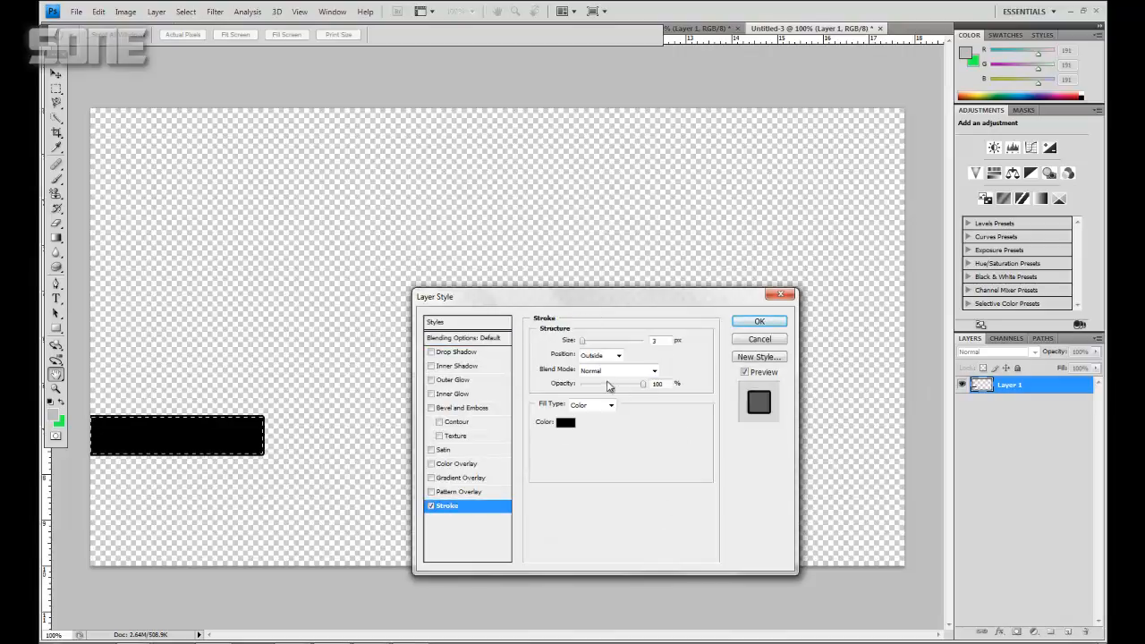
left_click(556, 424)
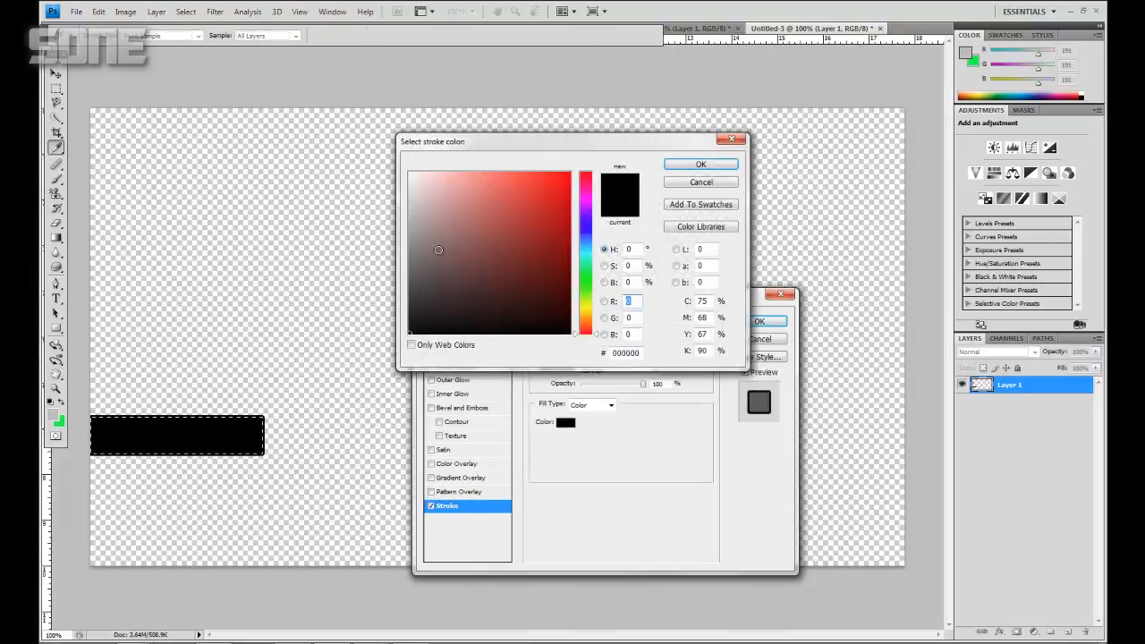
left_click(699, 167)
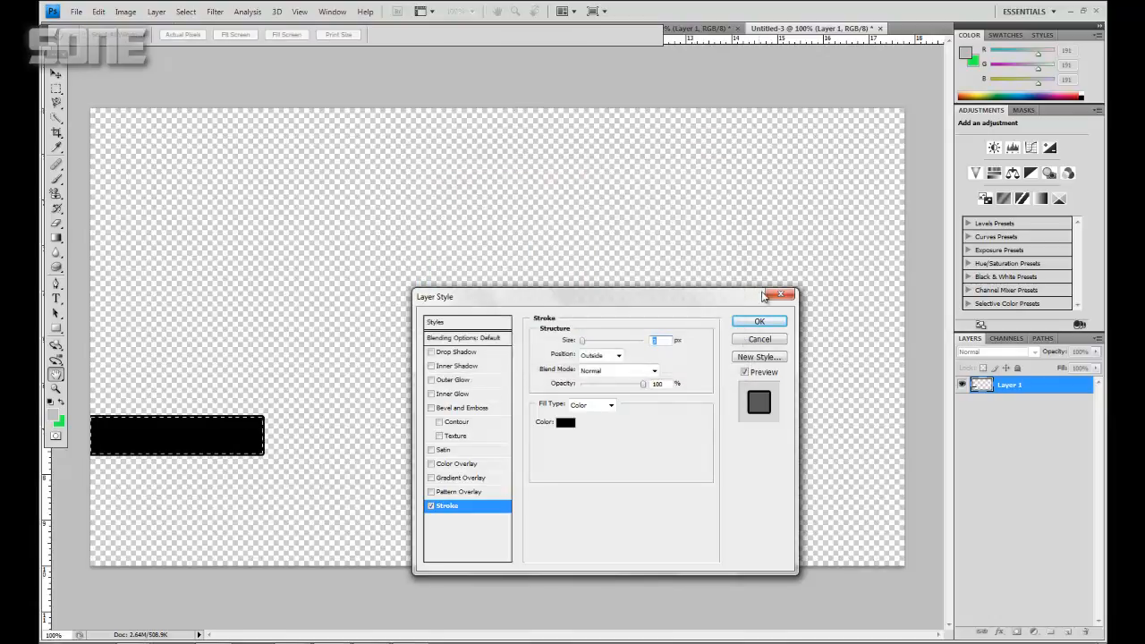
left_click(759, 321)
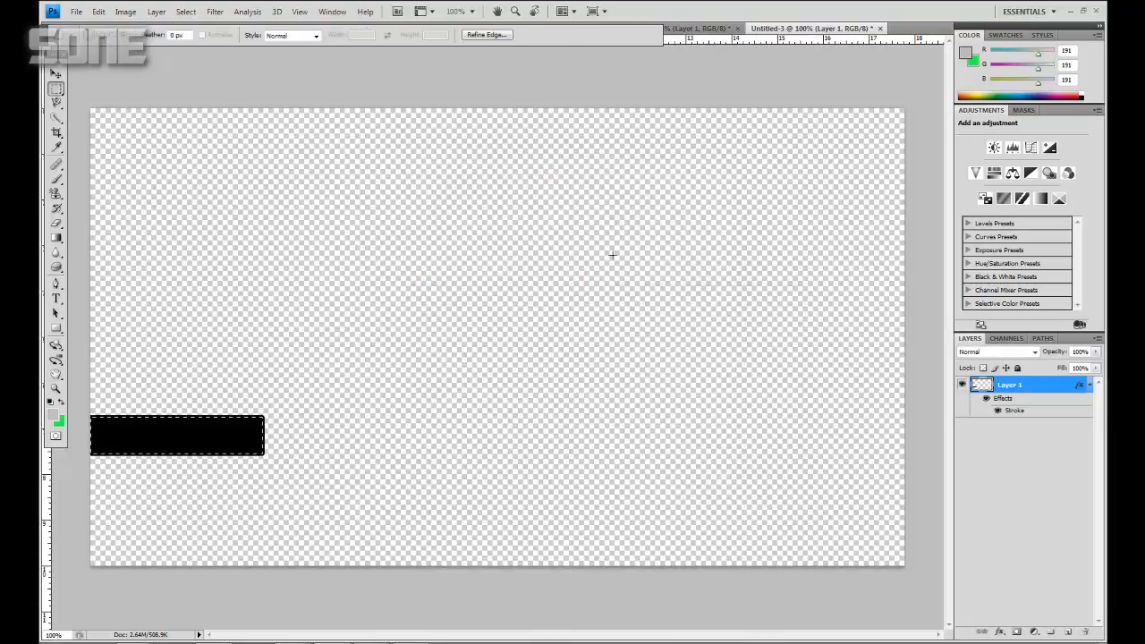
left_click(184, 434)
Add a linear Gradient Overlay to the bar's layer, changing the black color stop to light grey c6c6c6.
double_click(1044, 383)
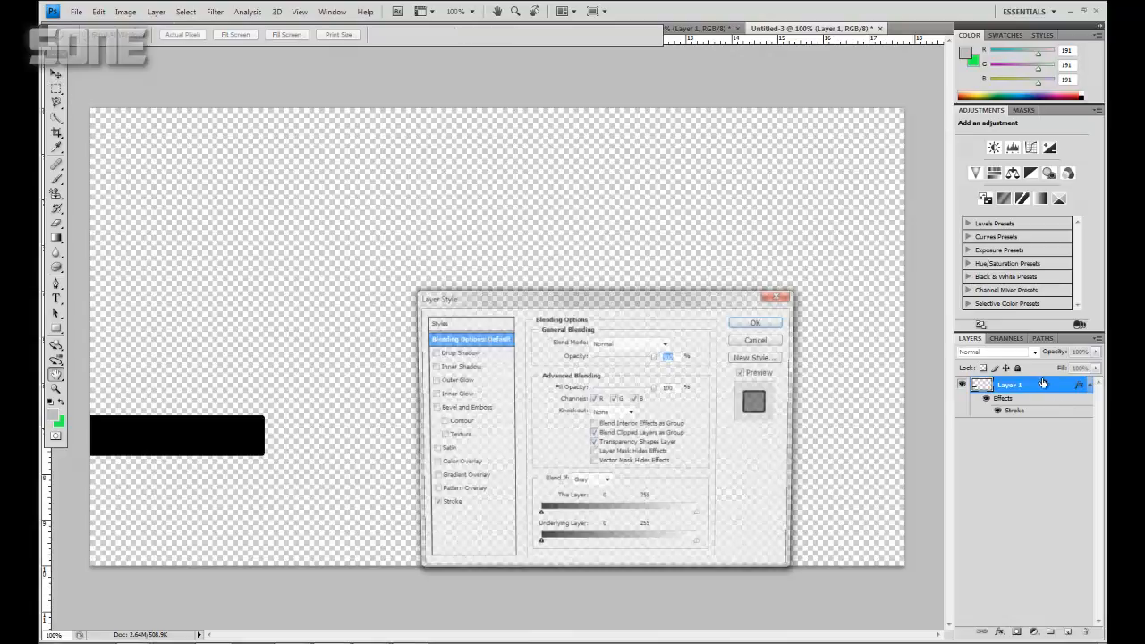
left_click(431, 478)
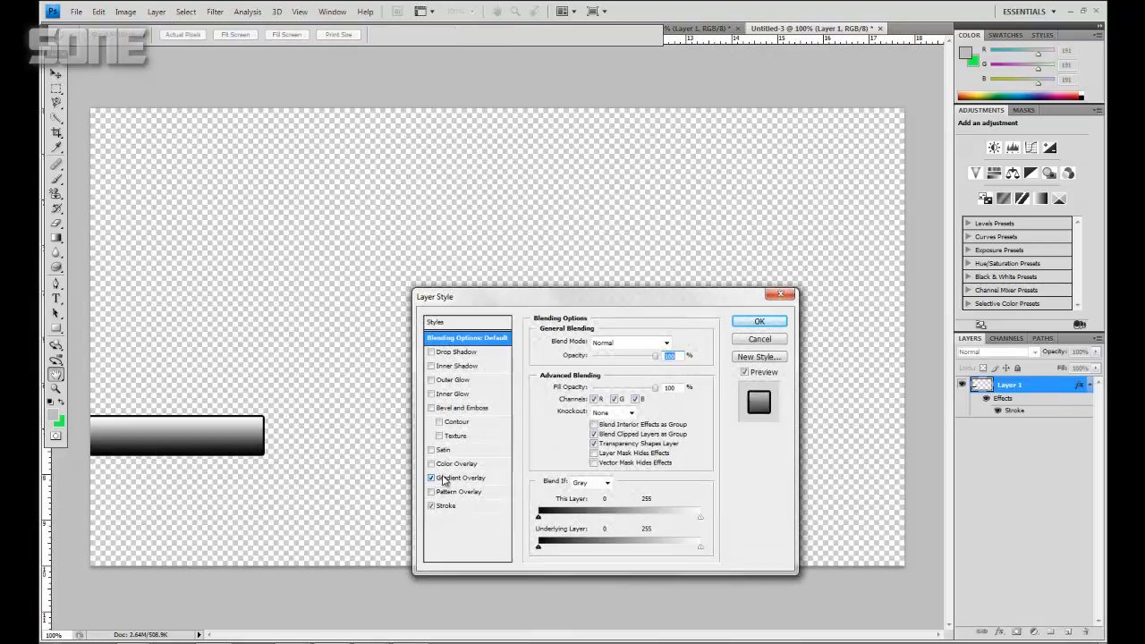
left_click(461, 478)
left_click(651, 369)
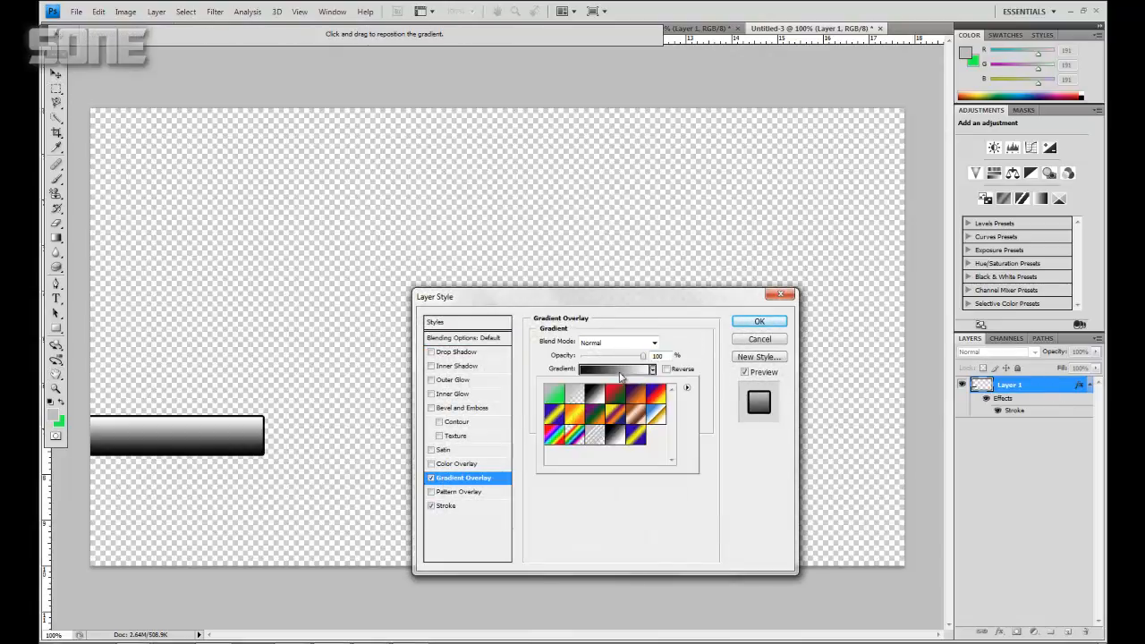
left_click(607, 372)
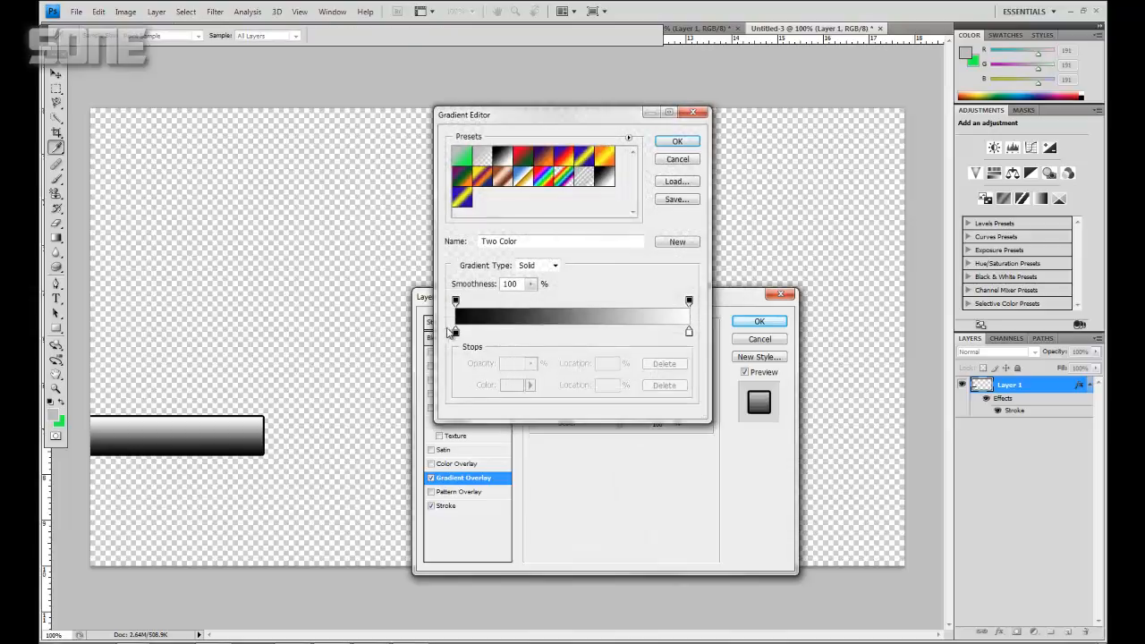
double_click(456, 332)
left_click_drag(478, 276, 368, 207)
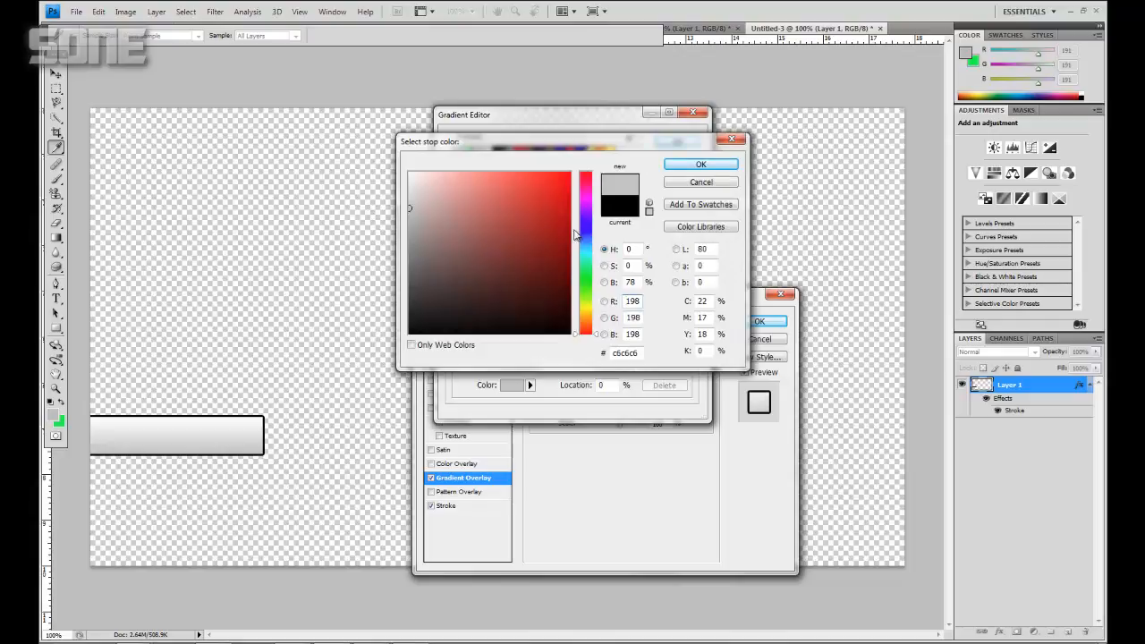
left_click(672, 166)
left_click(679, 144)
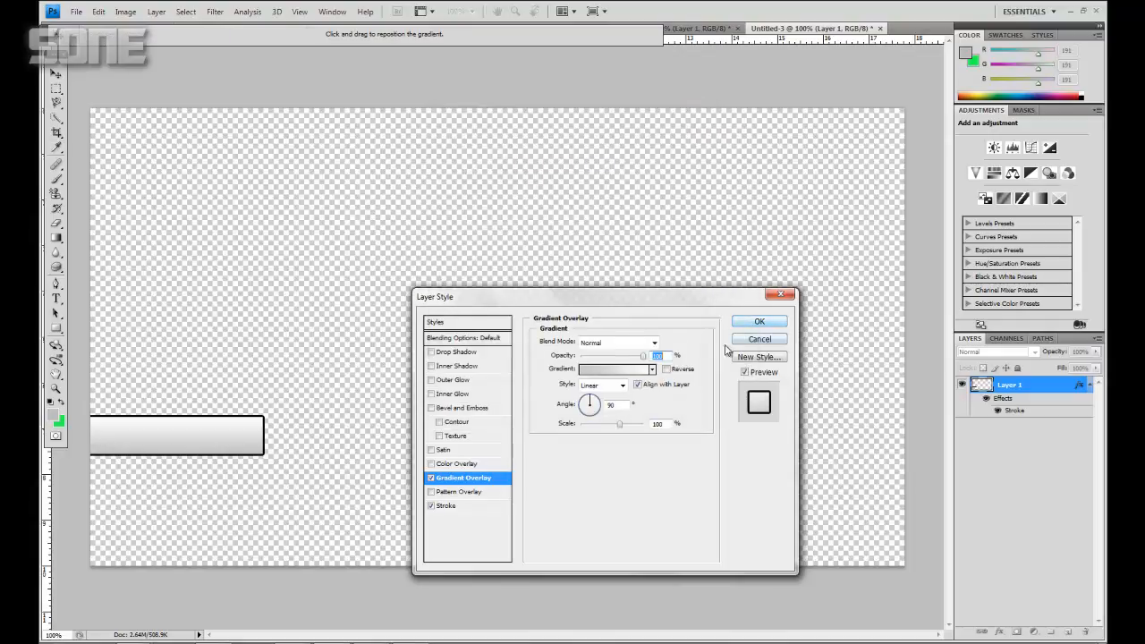
left_click(758, 324)
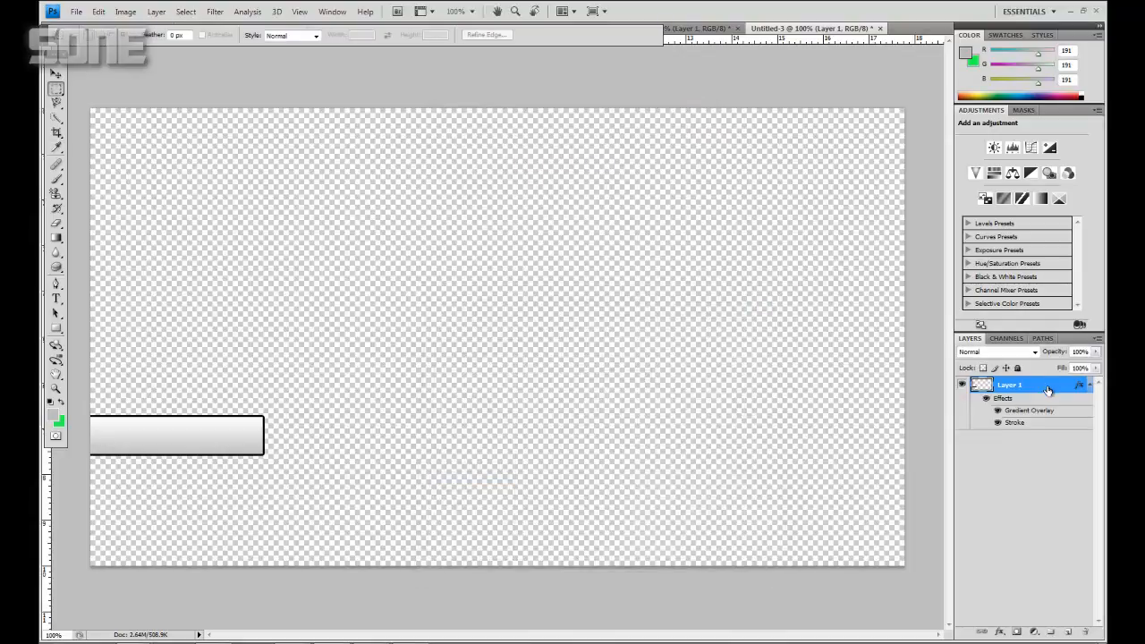
Add a bright green Color Overlay at 100% opacity to the bar's layer and enable Bevel and Emboss.
double_click(1048, 391)
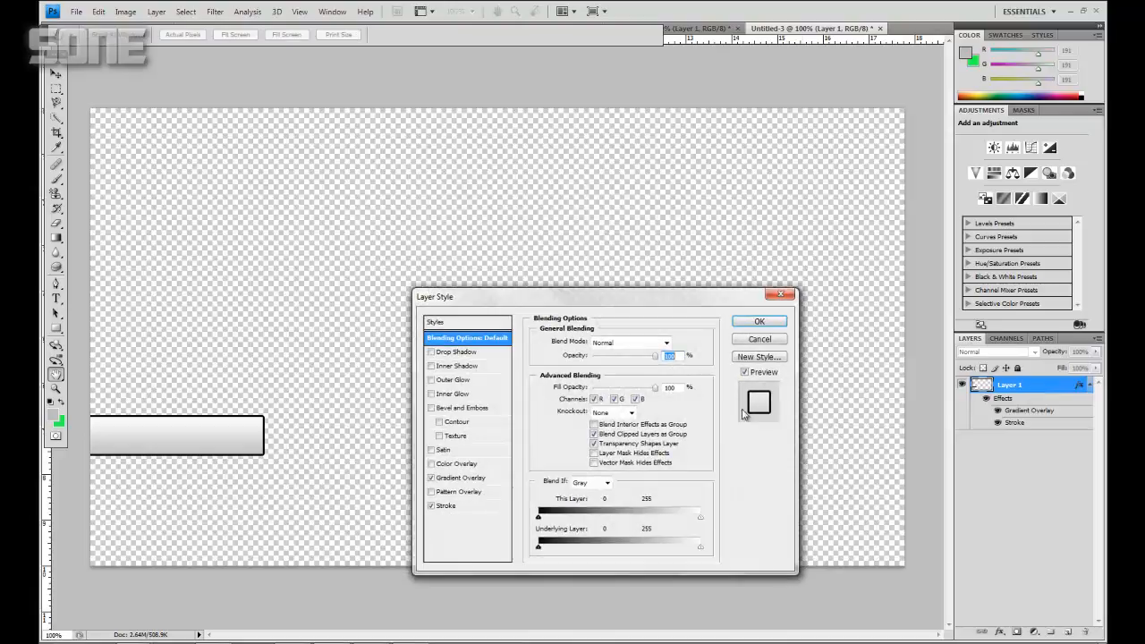
left_click(432, 464)
left_click(454, 463)
left_click(673, 345)
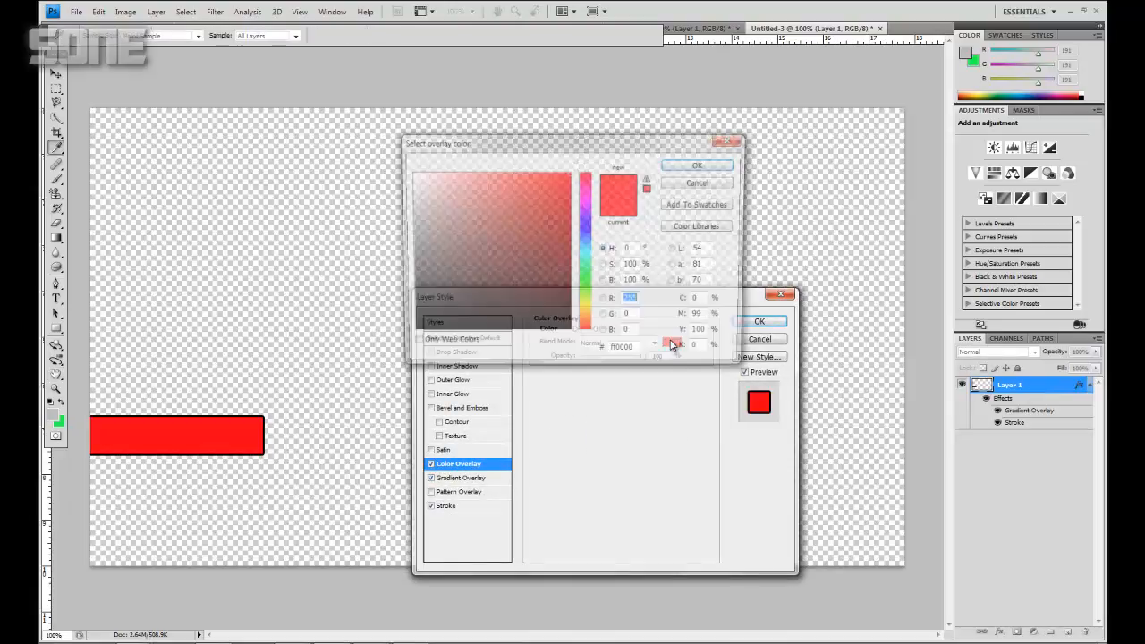
left_click(586, 292)
left_click(515, 216)
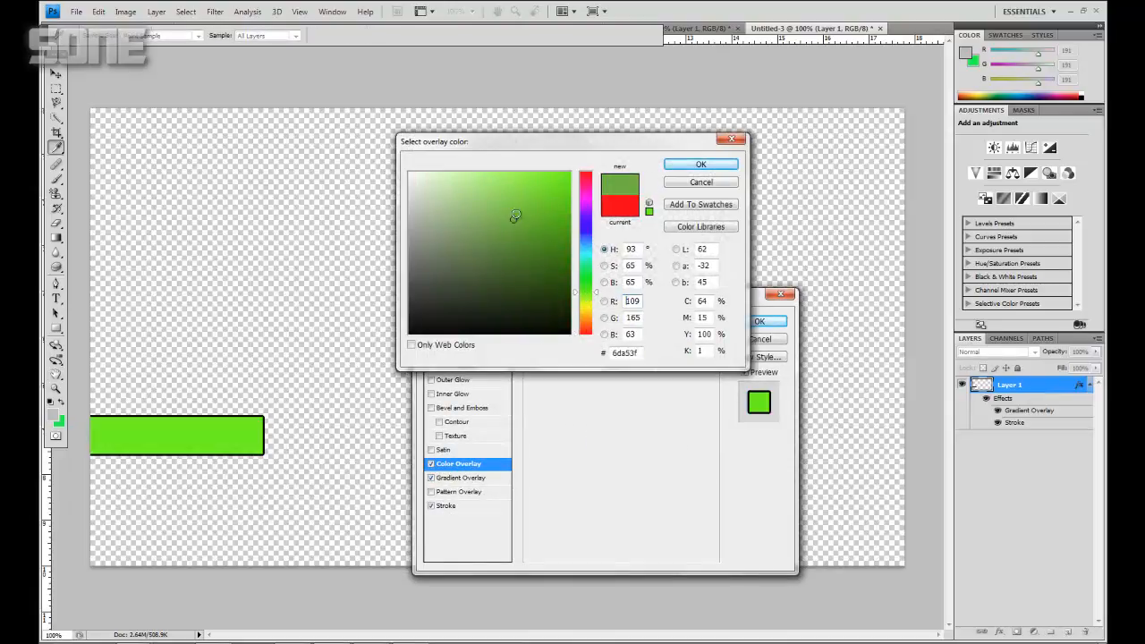
left_click(698, 165)
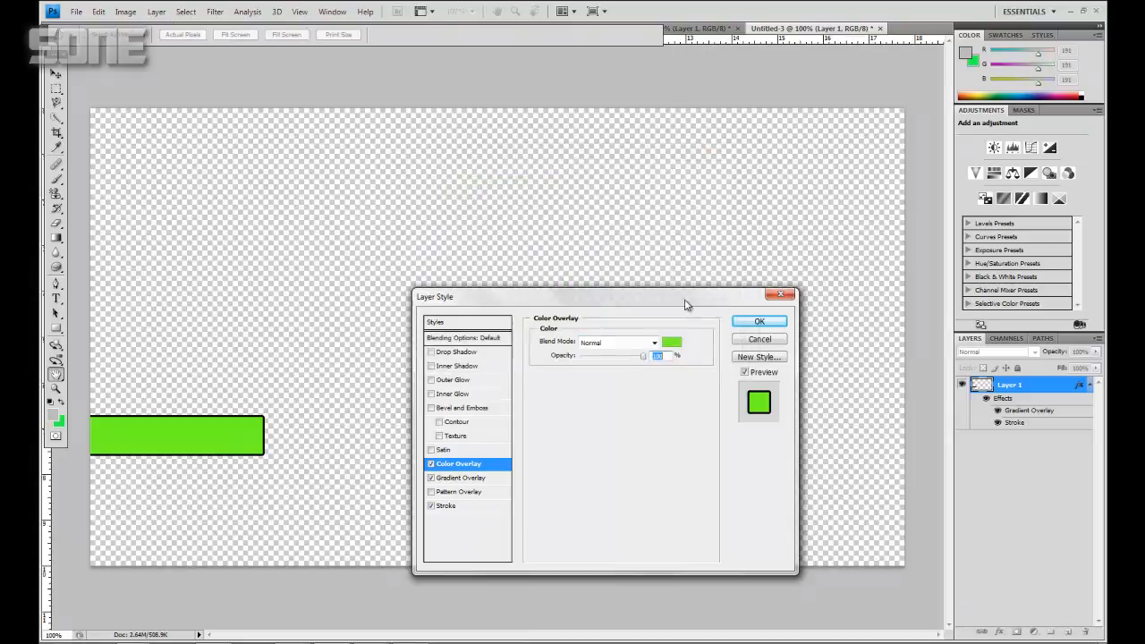
left_click(447, 480)
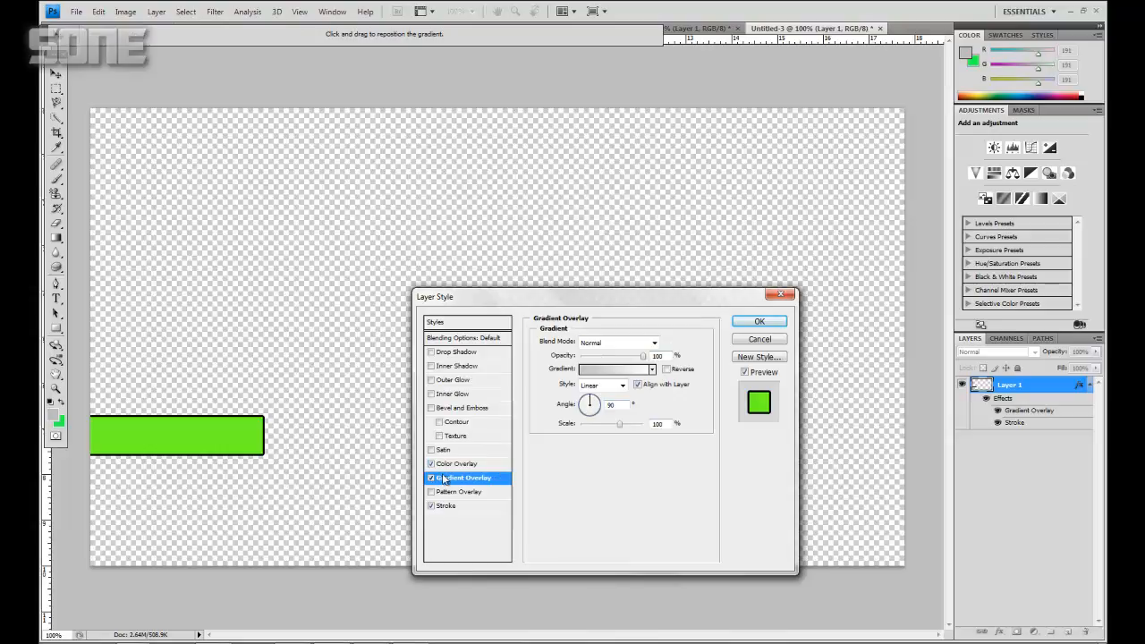
left_click(431, 408)
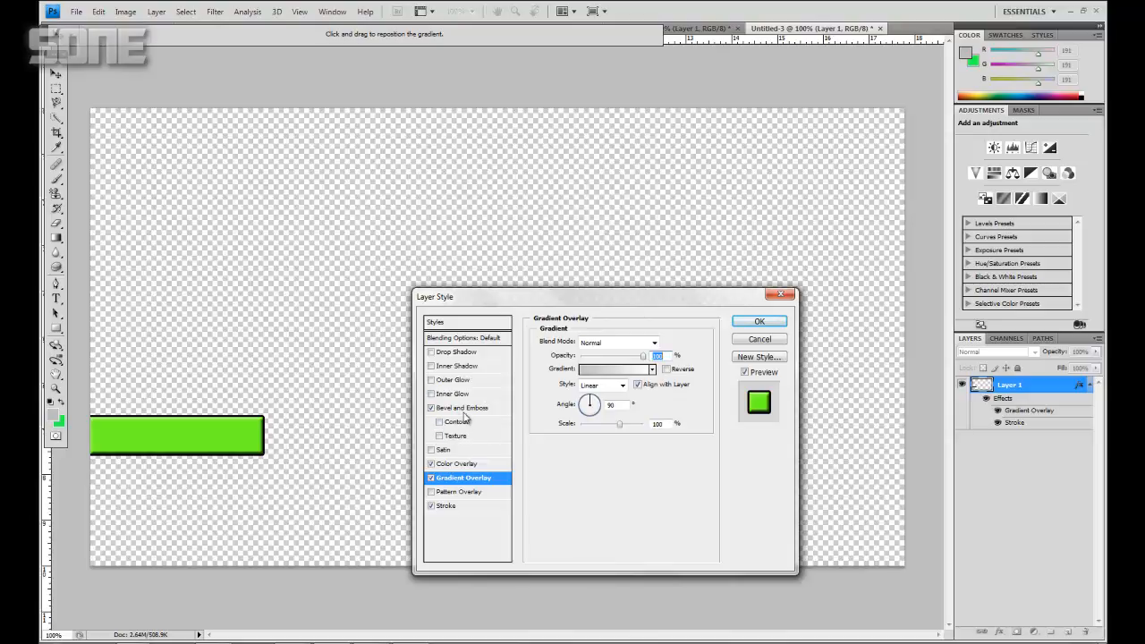
Add a Drop Shadow to the bar with distance 0 px, spread 22% and size 33 px, and apply the layer style.
left_click(432, 353)
left_click(449, 353)
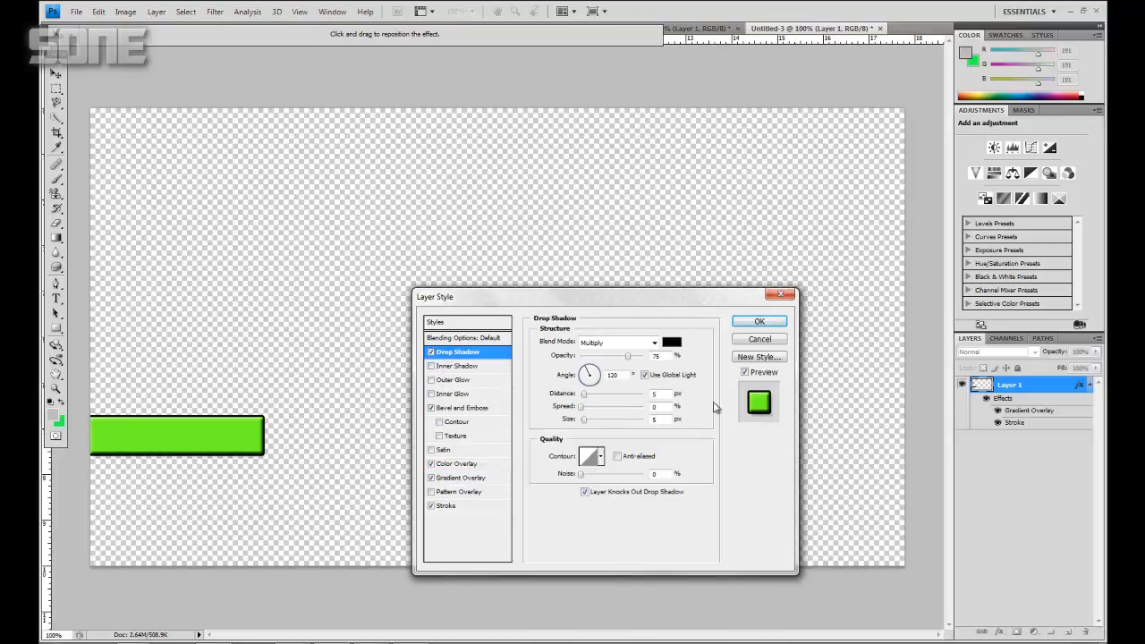
type("90")
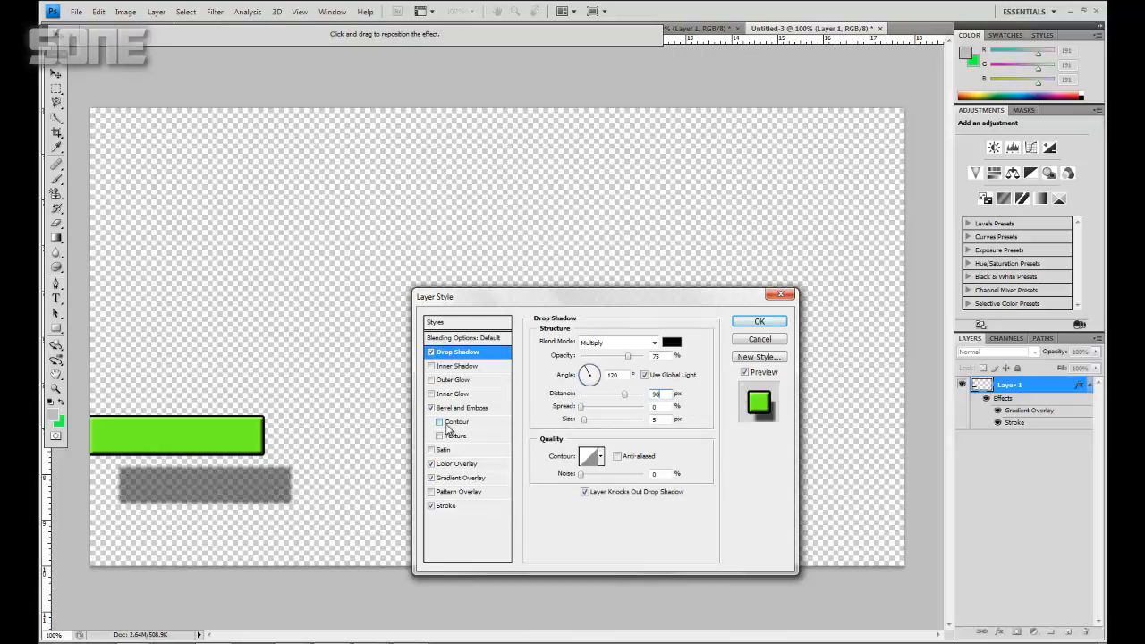
key("BackSpace")
key("BackSpace")
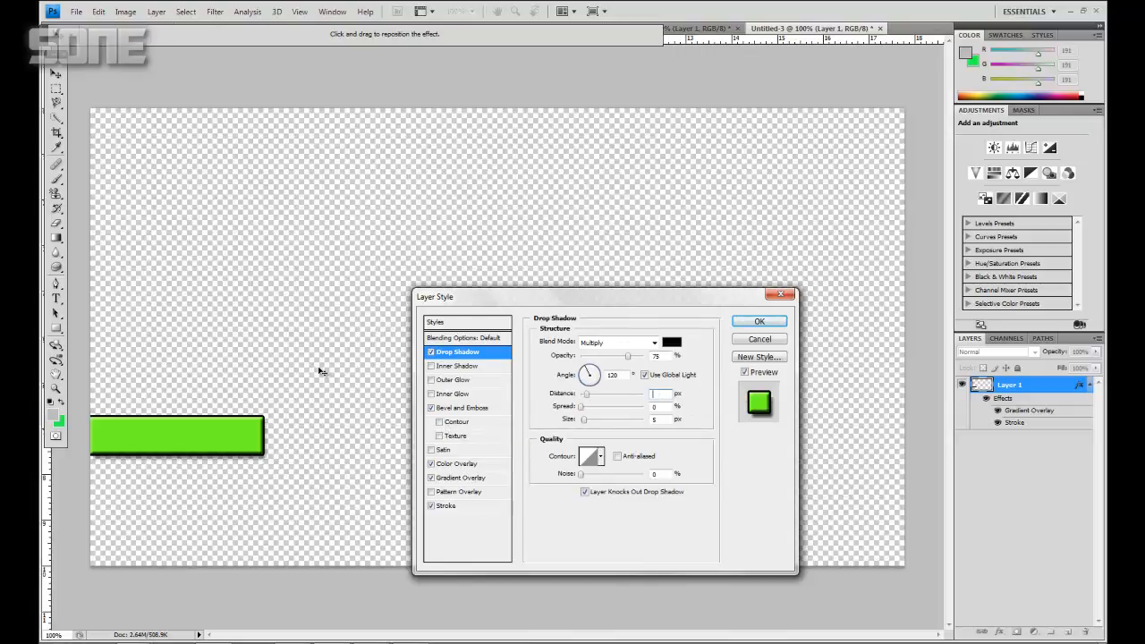
type("0")
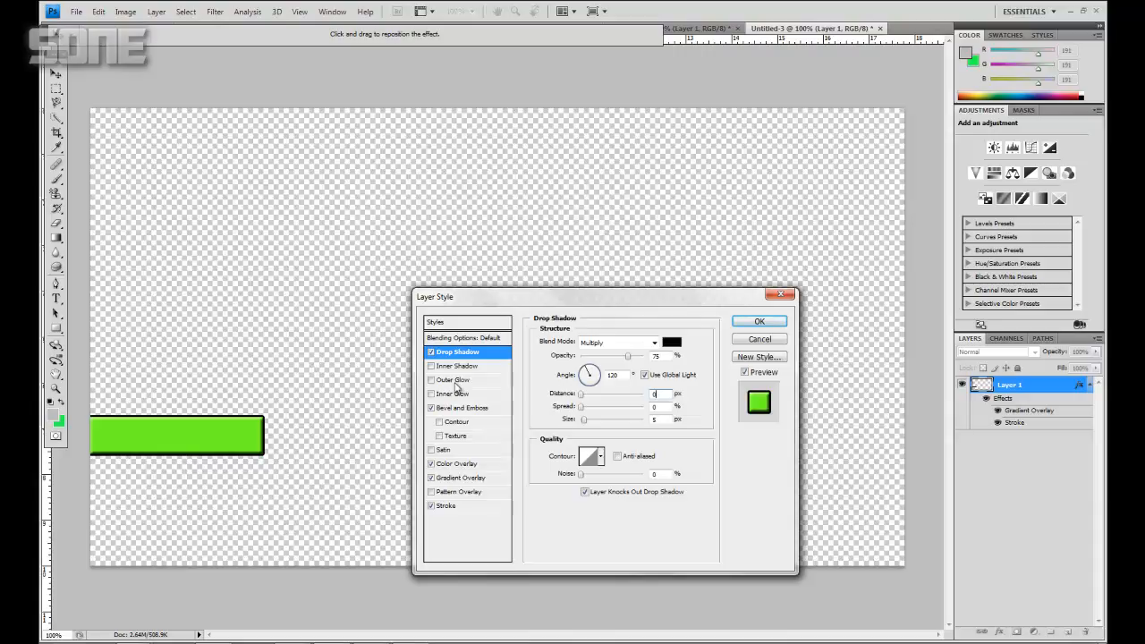
left_click_drag(669, 408, 651, 411)
type("22")
type("33")
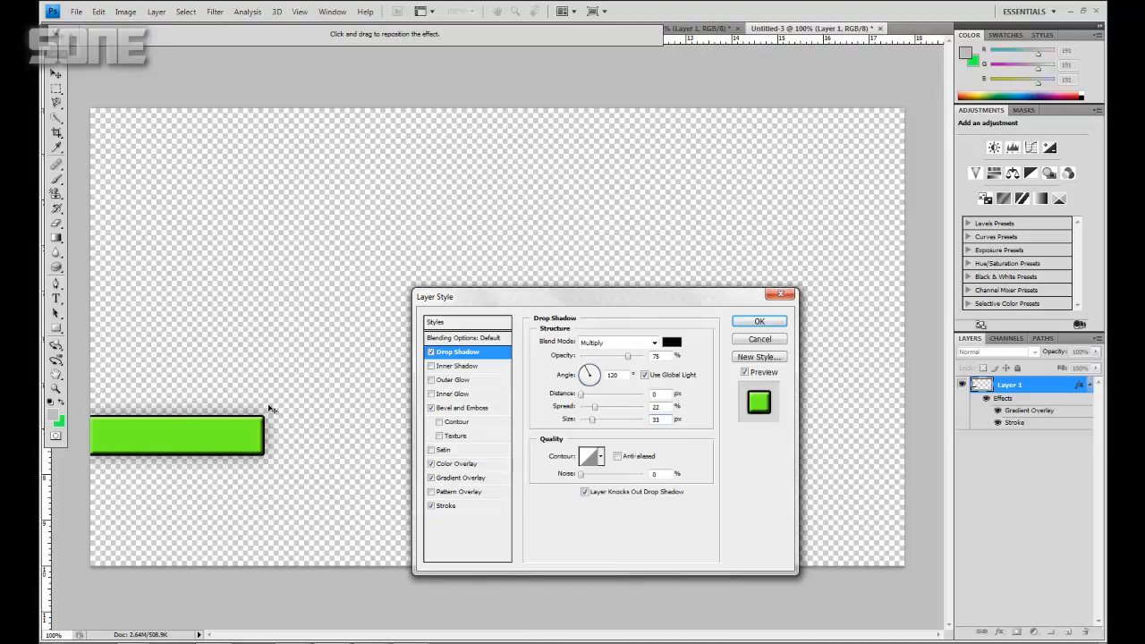
left_click(760, 322)
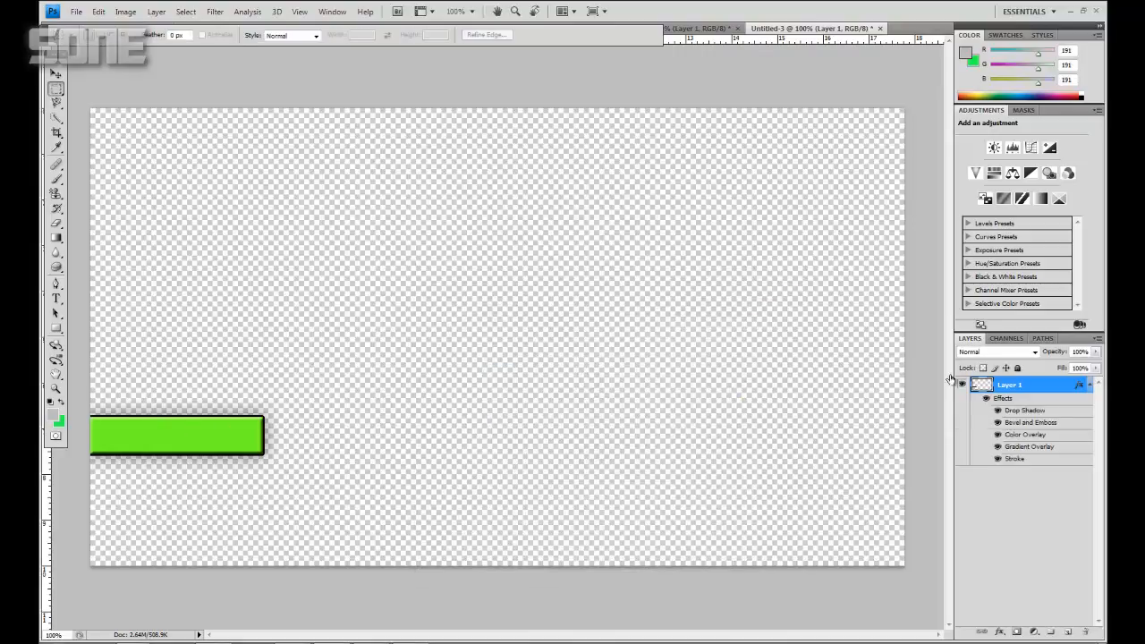
left_click(78, 12)
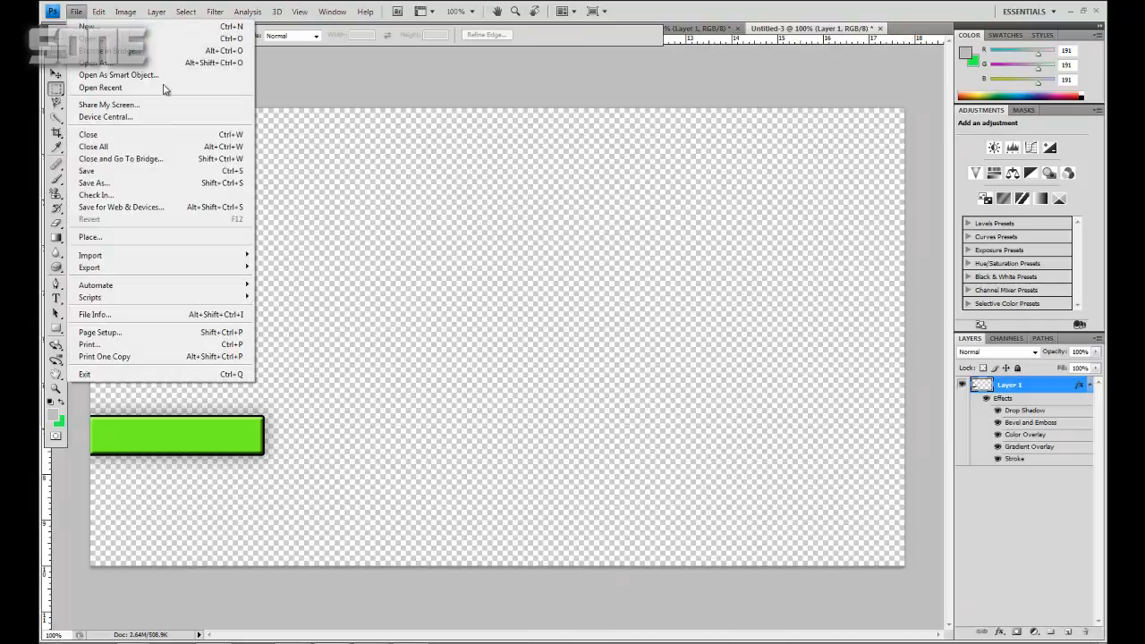
left_click(409, 77)
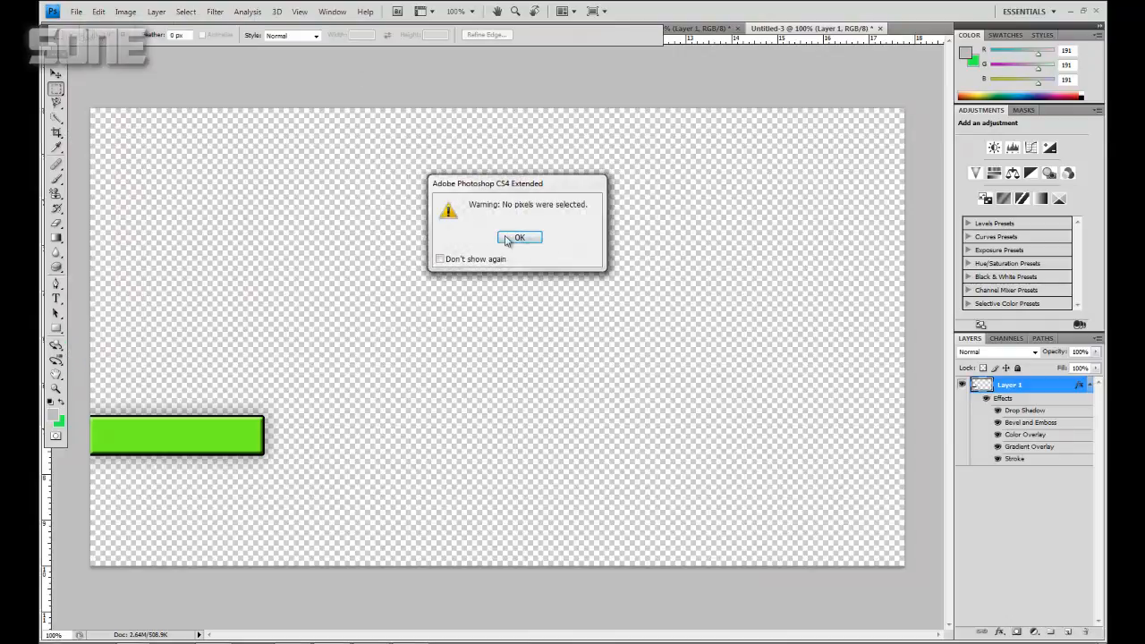
left_click(515, 243)
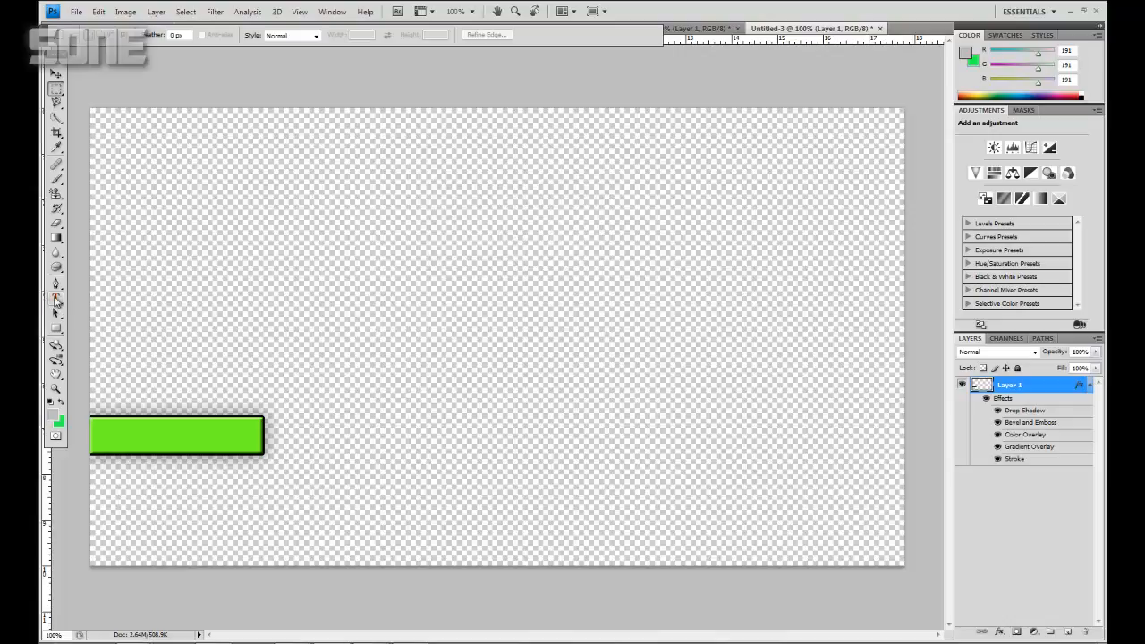
Add the white 24 pt text "LEAVE A LIKE" on the green bar.
left_click(56, 300)
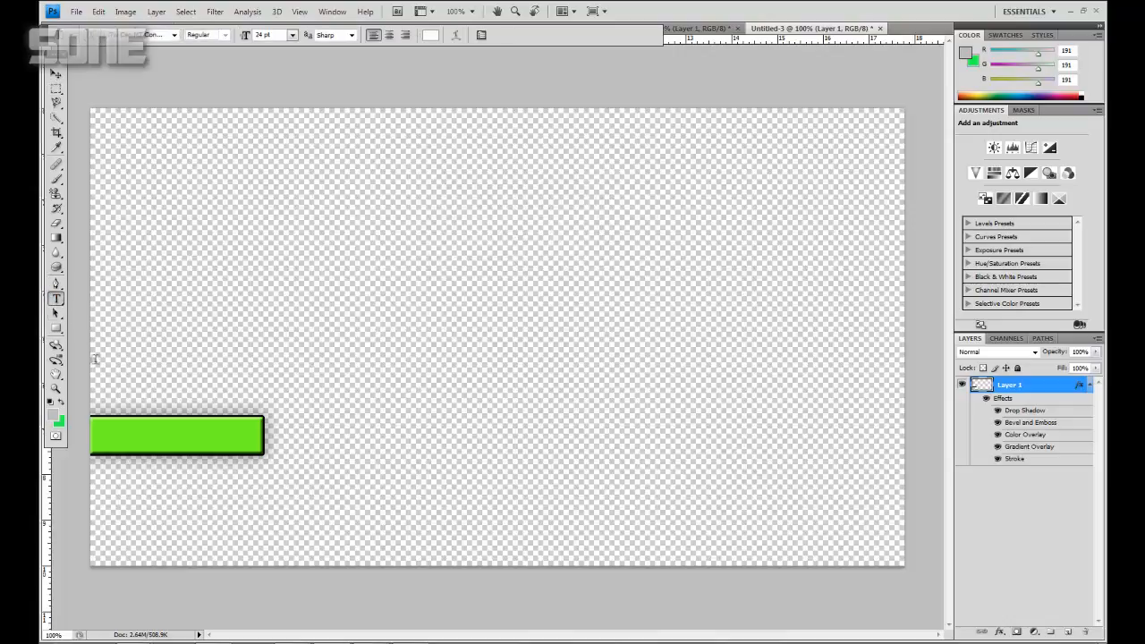
left_click(114, 436)
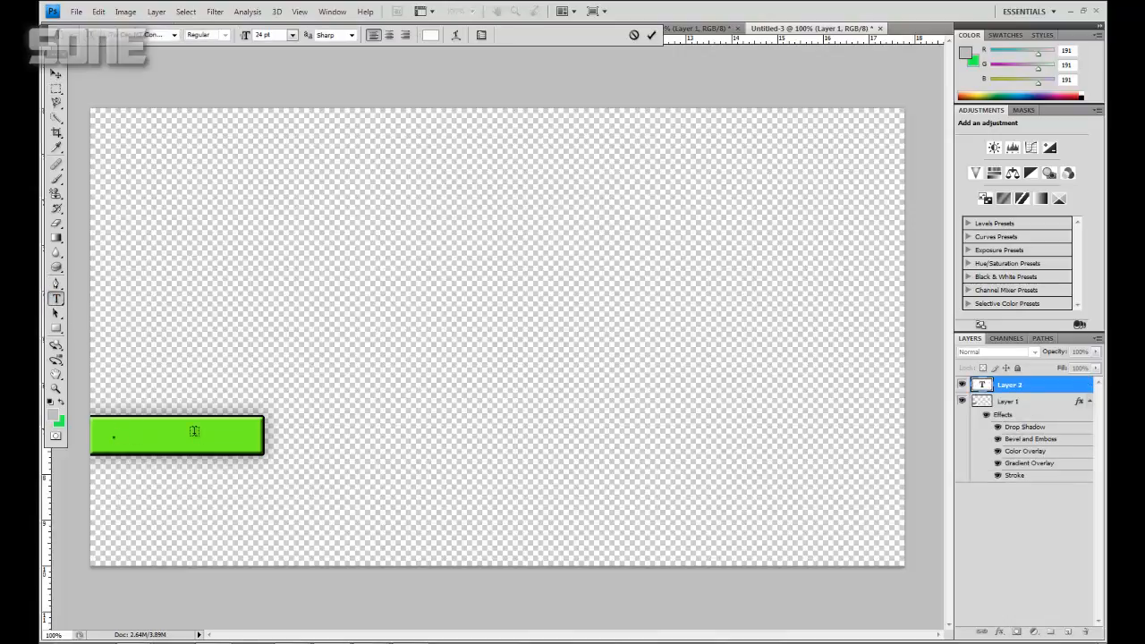
type("LEAVE A LIKE")
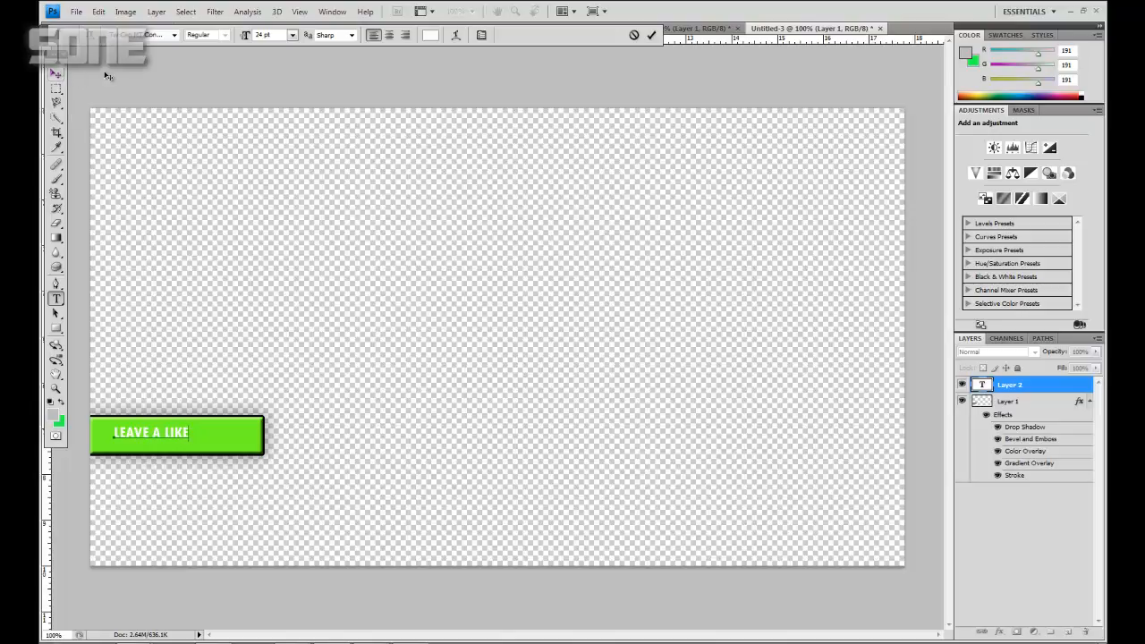
Move the LEAVE A LIKE text closer to the bar's left end and scale it up to about 133%.
left_click(55, 74)
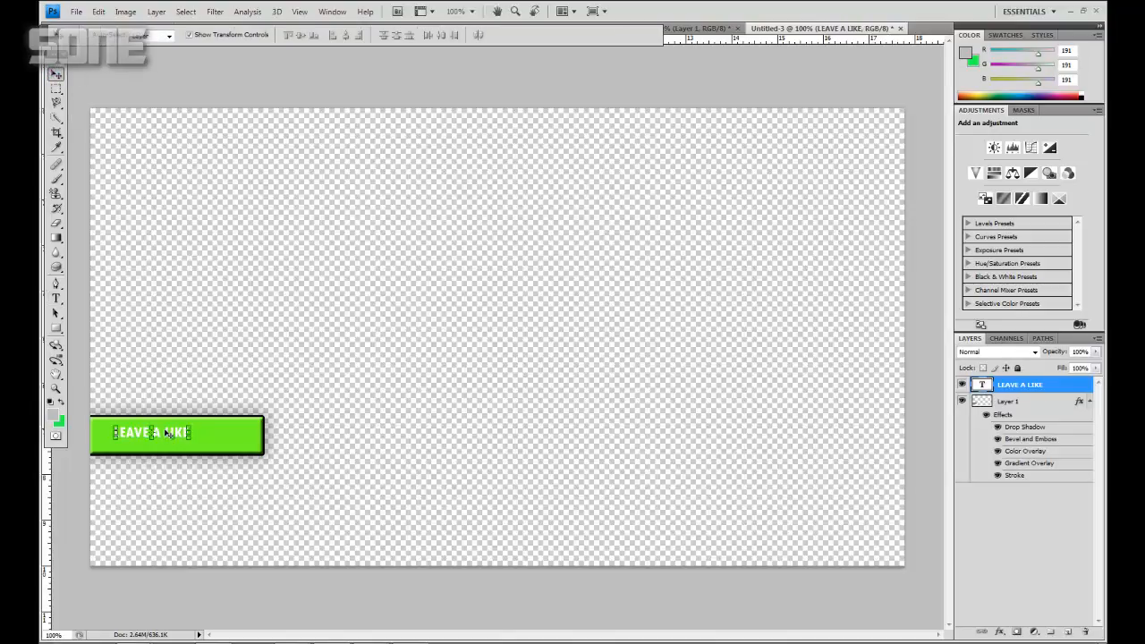
left_click_drag(168, 433, 152, 431)
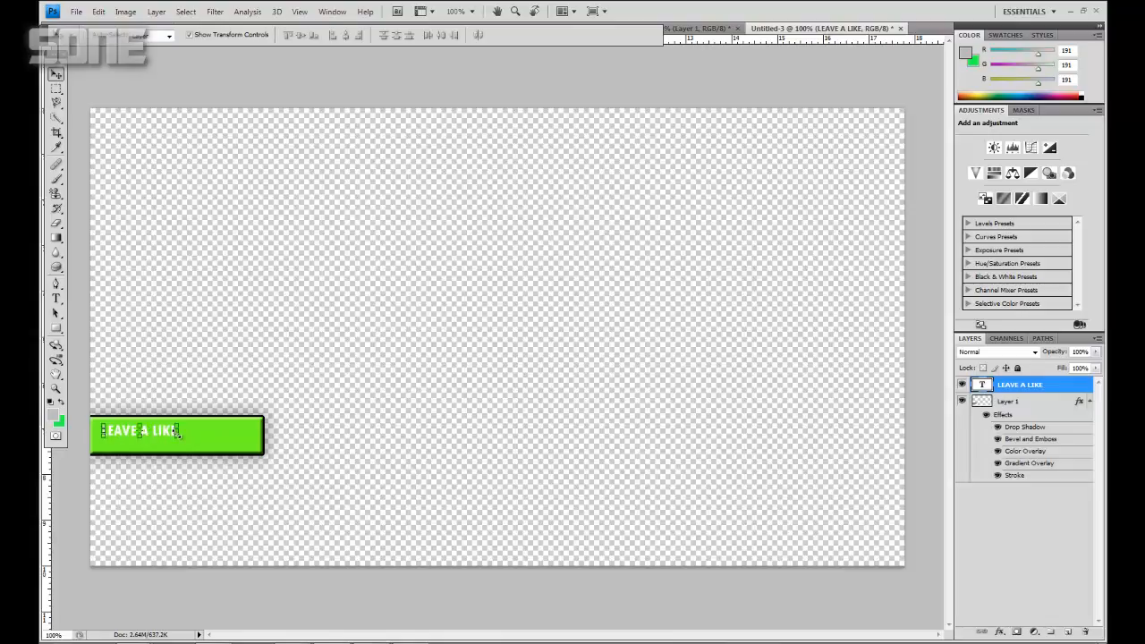
left_click(178, 434)
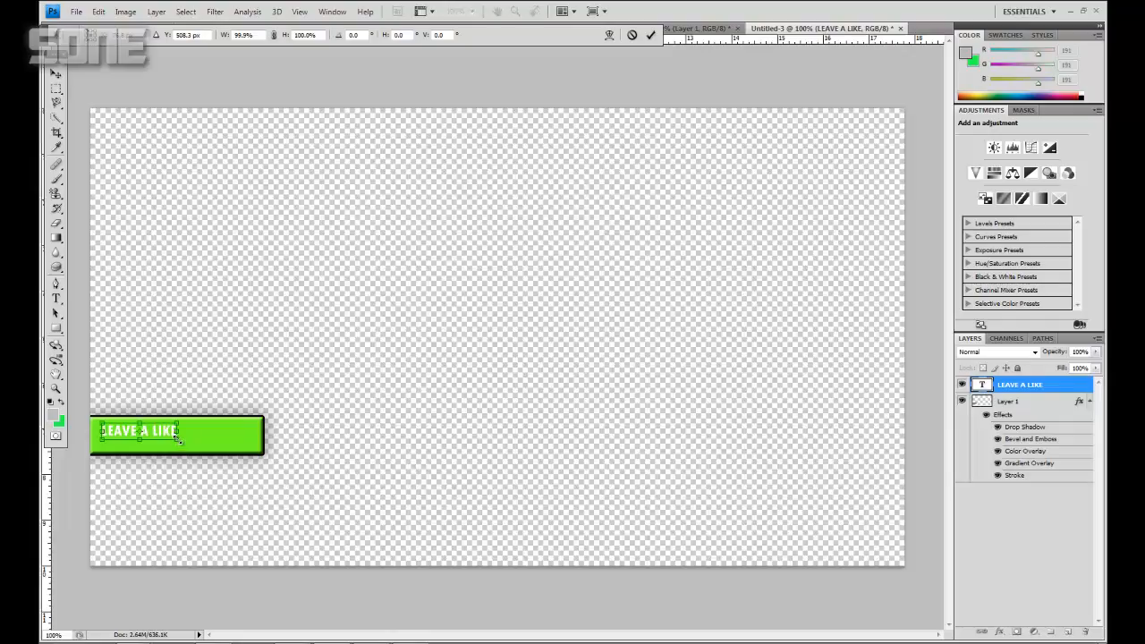
left_click_drag(178, 438, 196, 462)
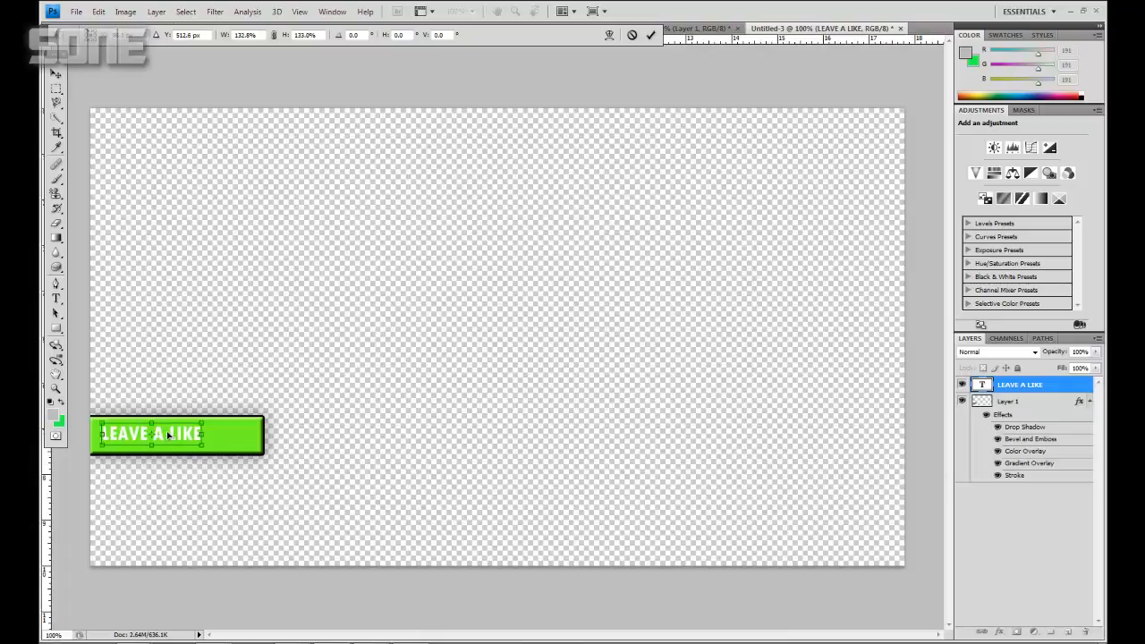
key("Return")
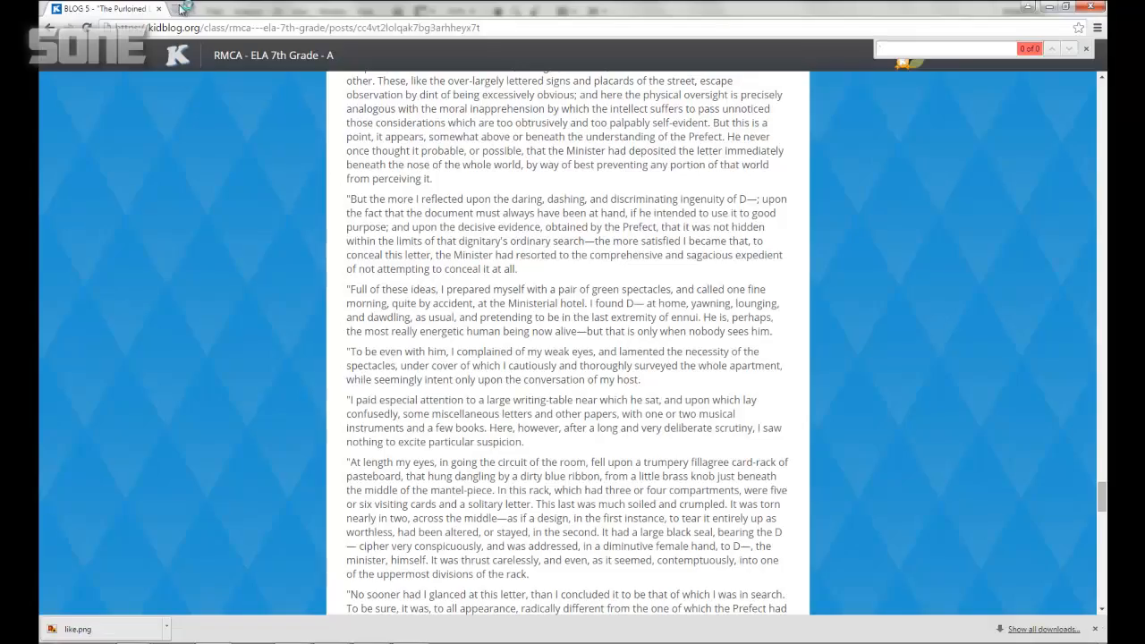
Switch to Chrome and search Google for "like png" in a new tab.
left_click(183, 9)
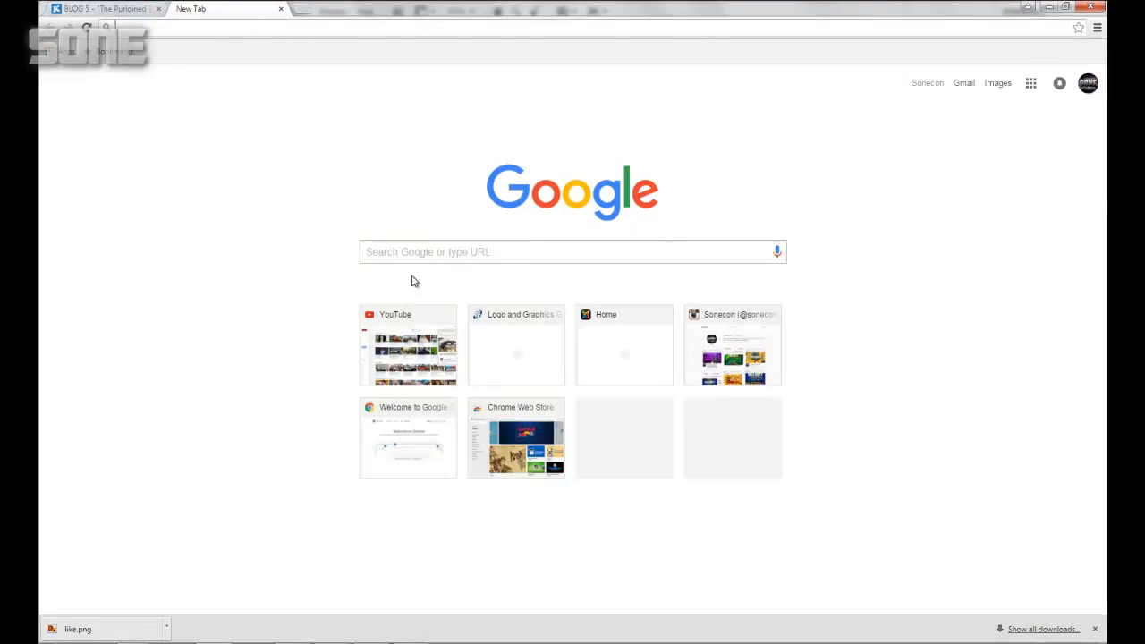
left_click(183, 28)
type("like pn")
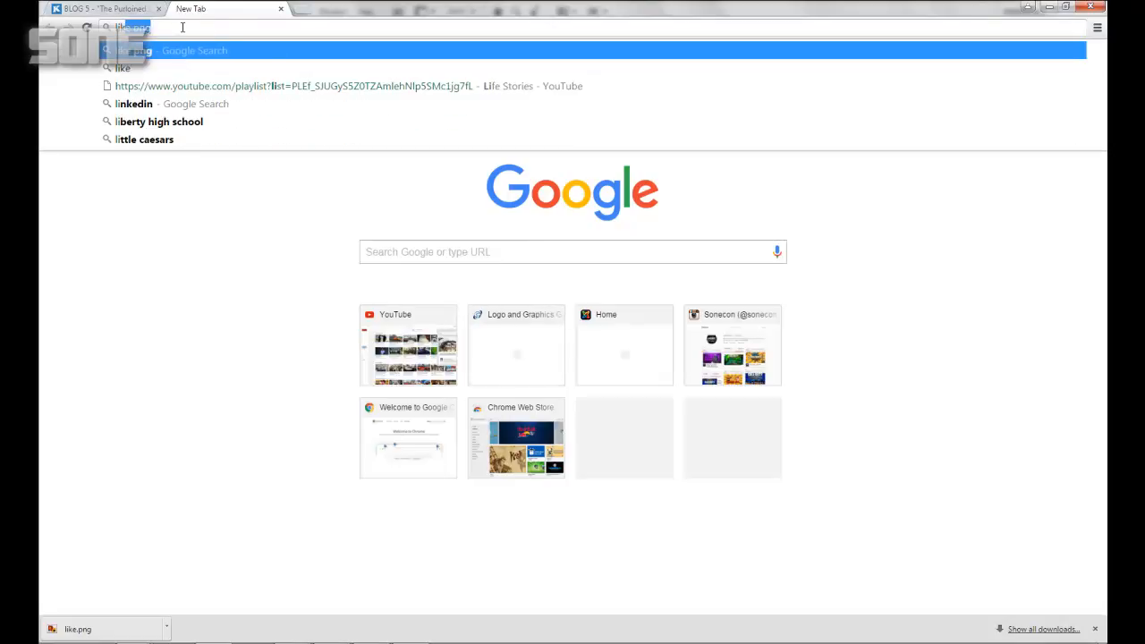
type("g")
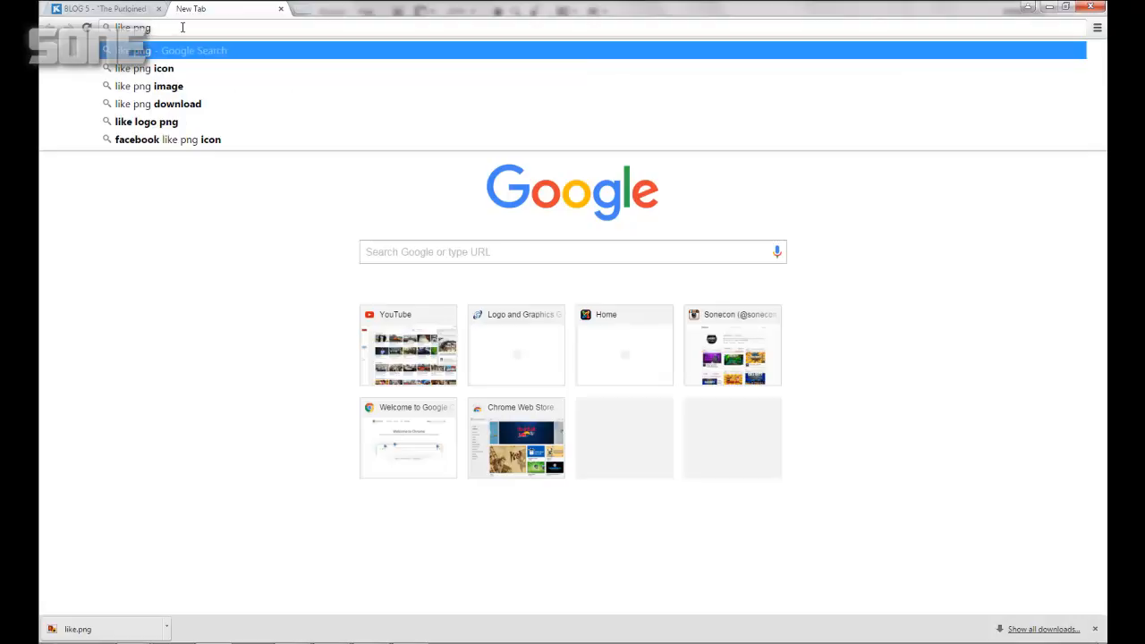
key("Return")
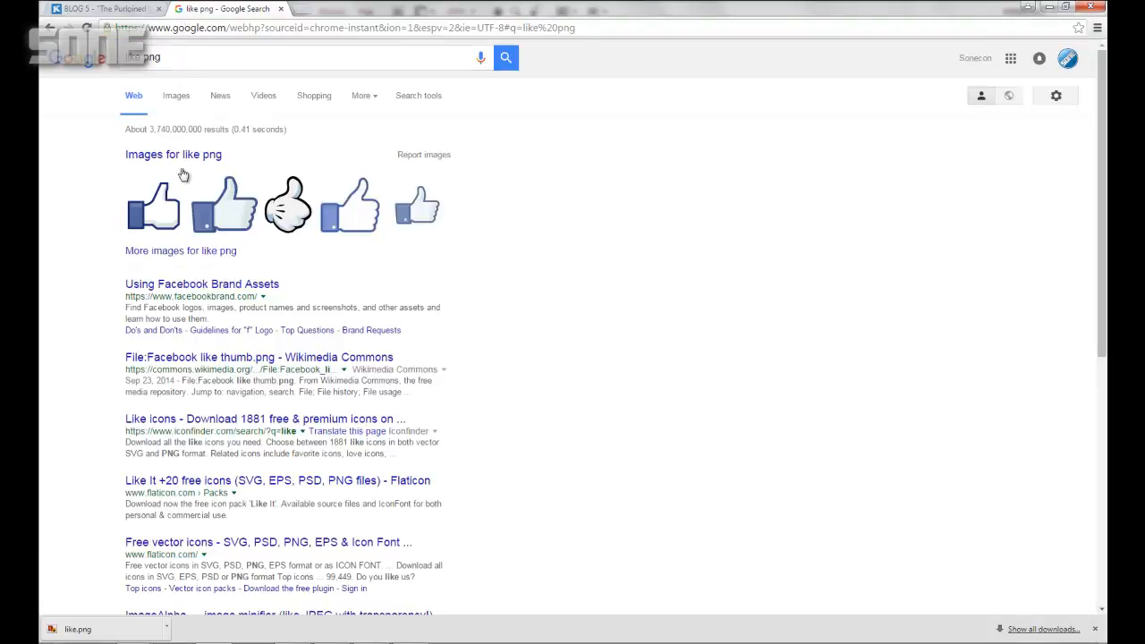
Show the image results and preview the solid black thumbs-up icon.
left_click(181, 98)
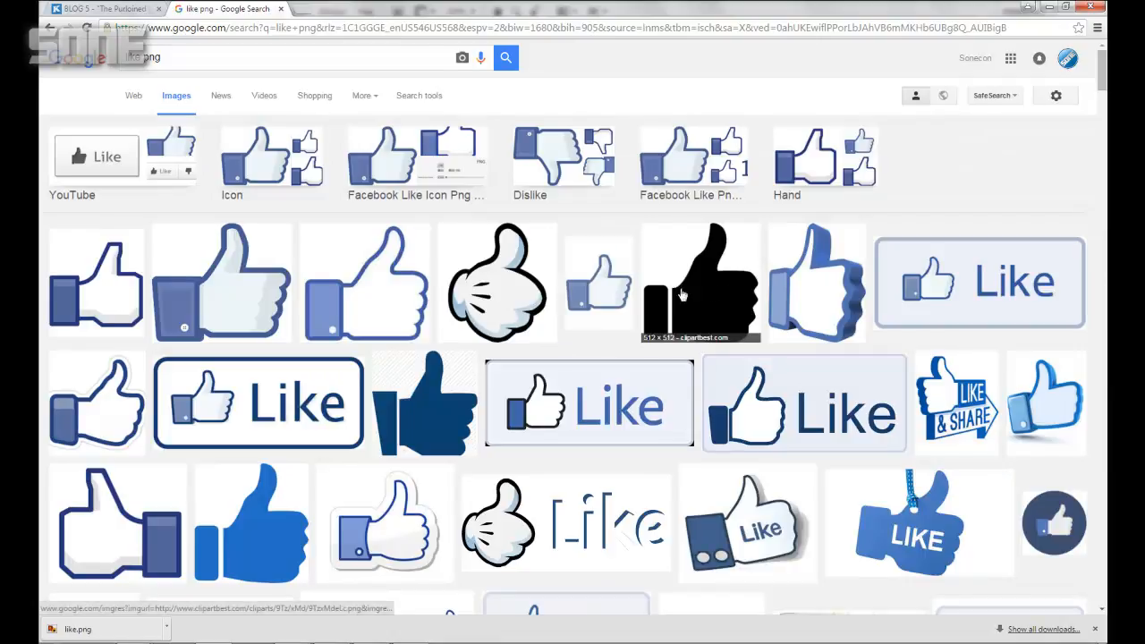
left_click(707, 285)
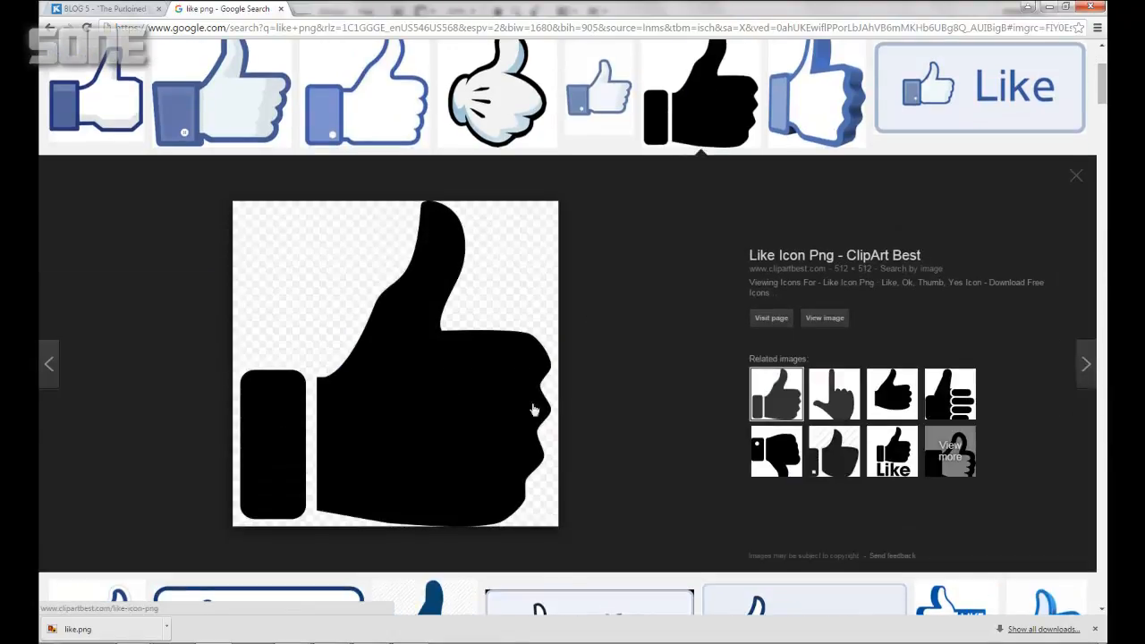
right_click(420, 363)
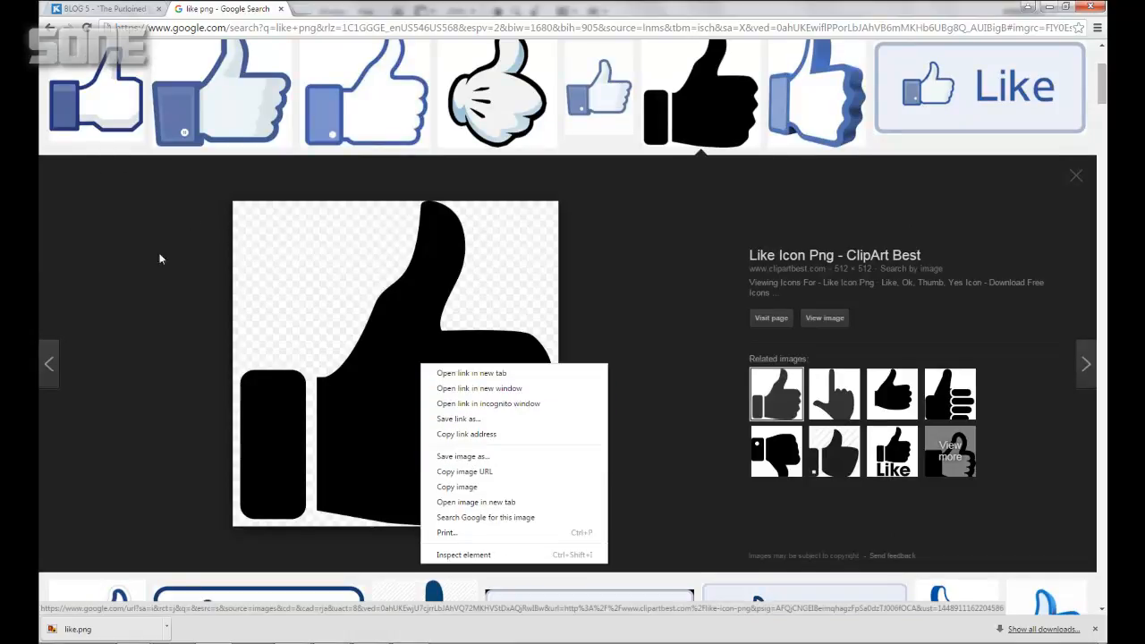
left_click(646, 276)
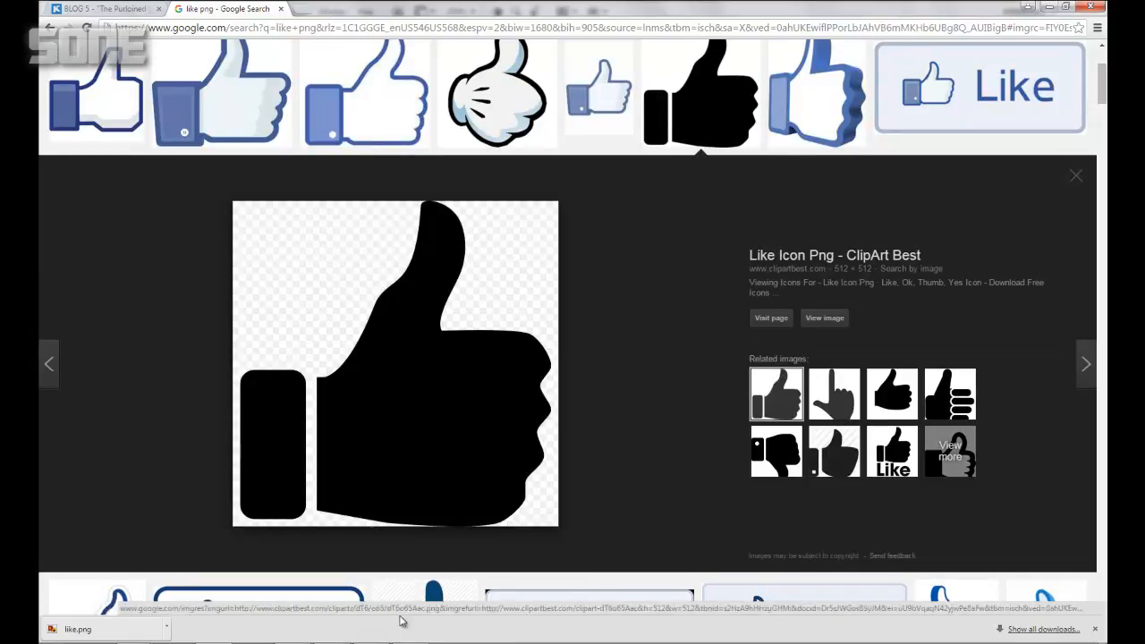
Return to Photoshop and place like.png from the Desktop into the banner document.
key("alt+Tab")
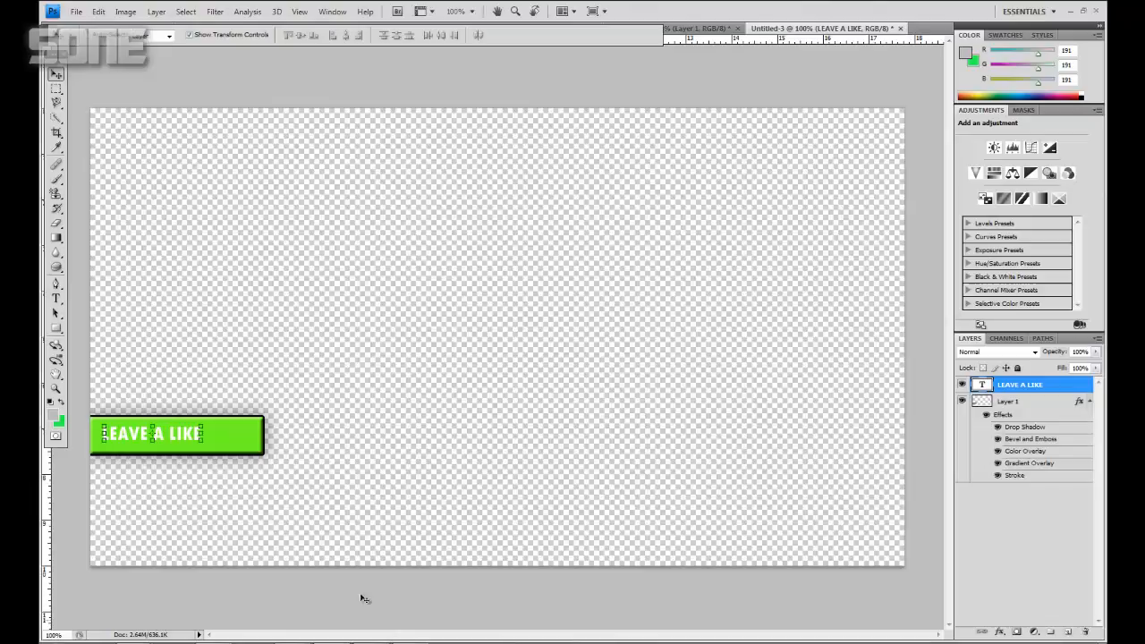
left_click(77, 11)
left_click(144, 237)
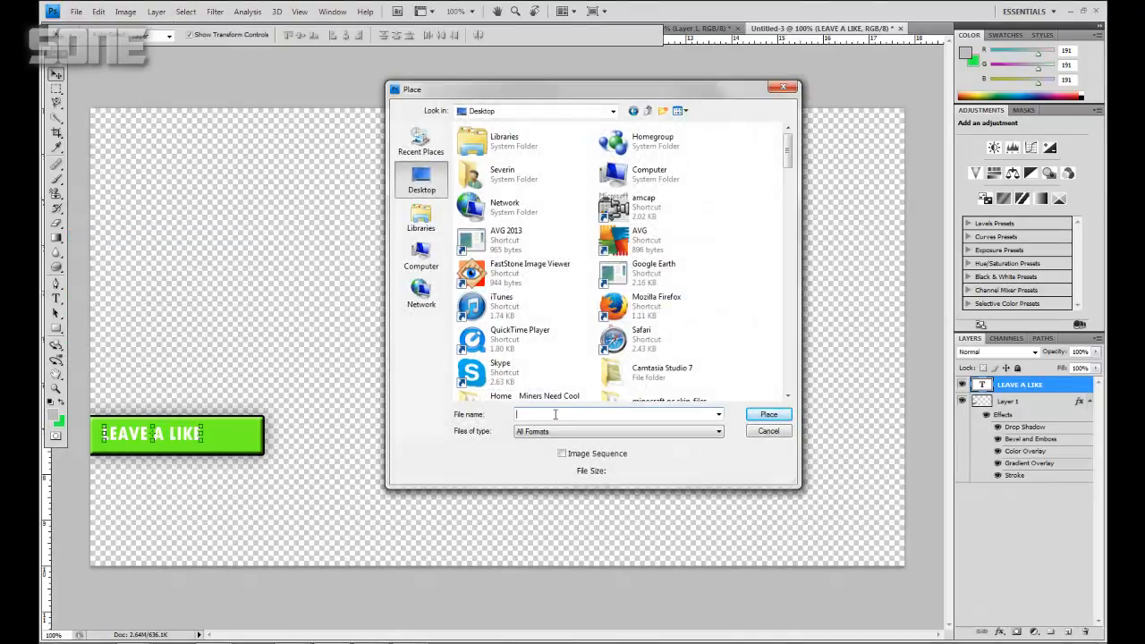
type("le")
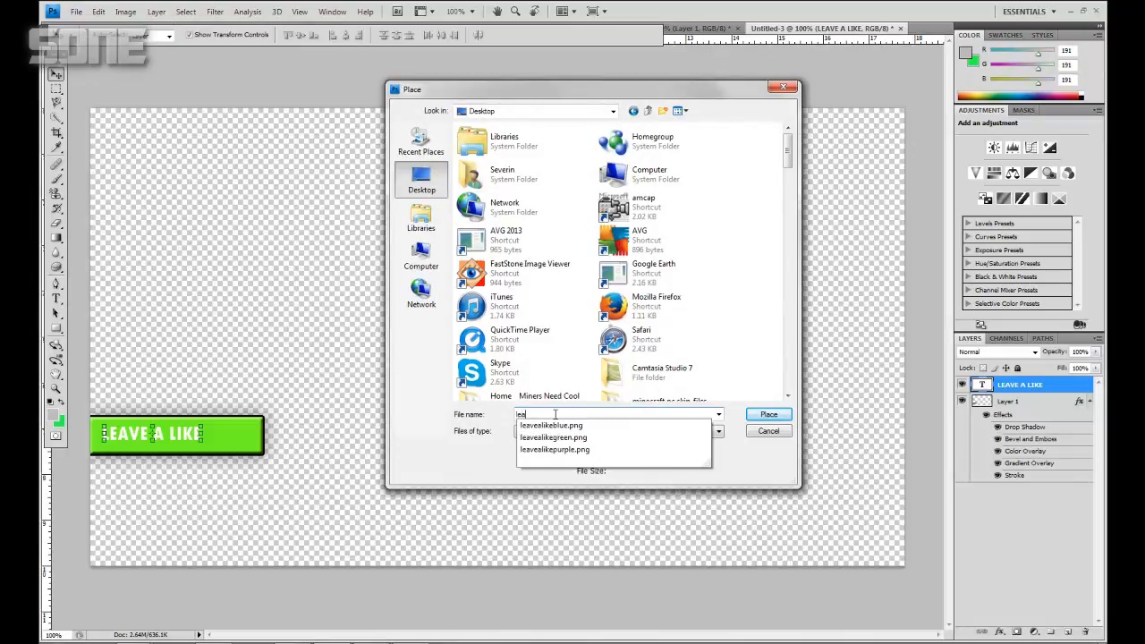
key("BackSpace")
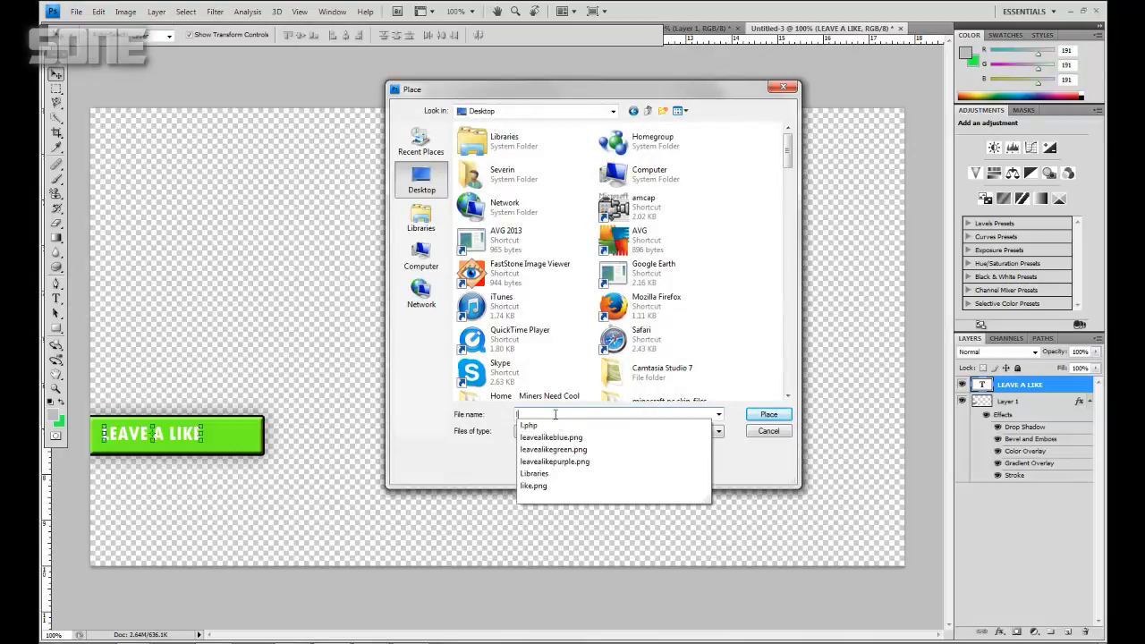
left_click(557, 485)
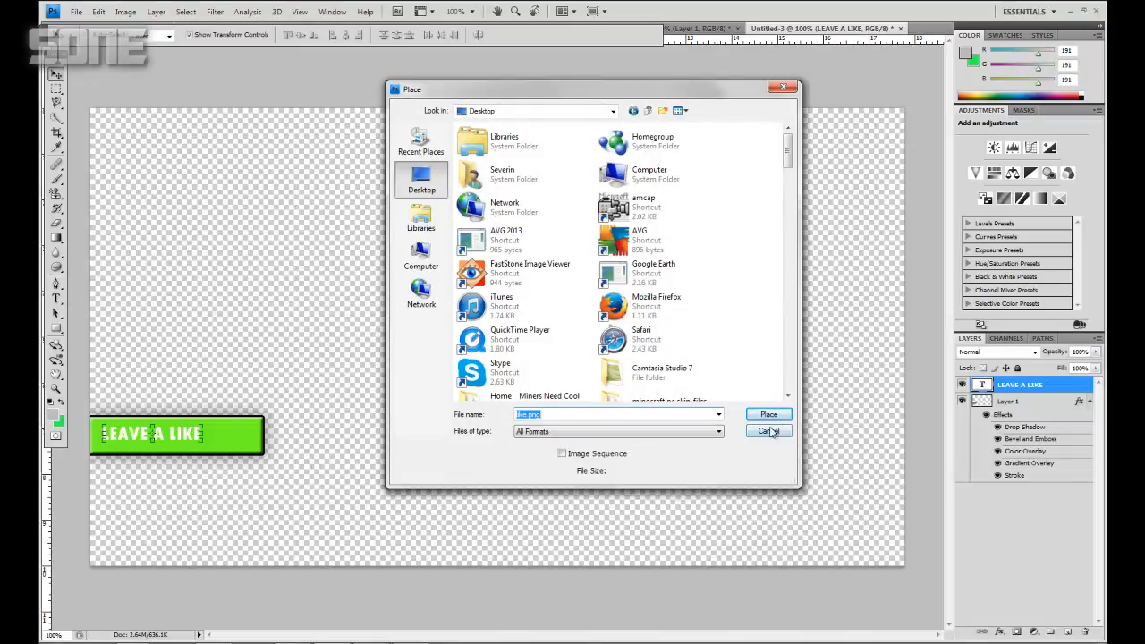
left_click(768, 414)
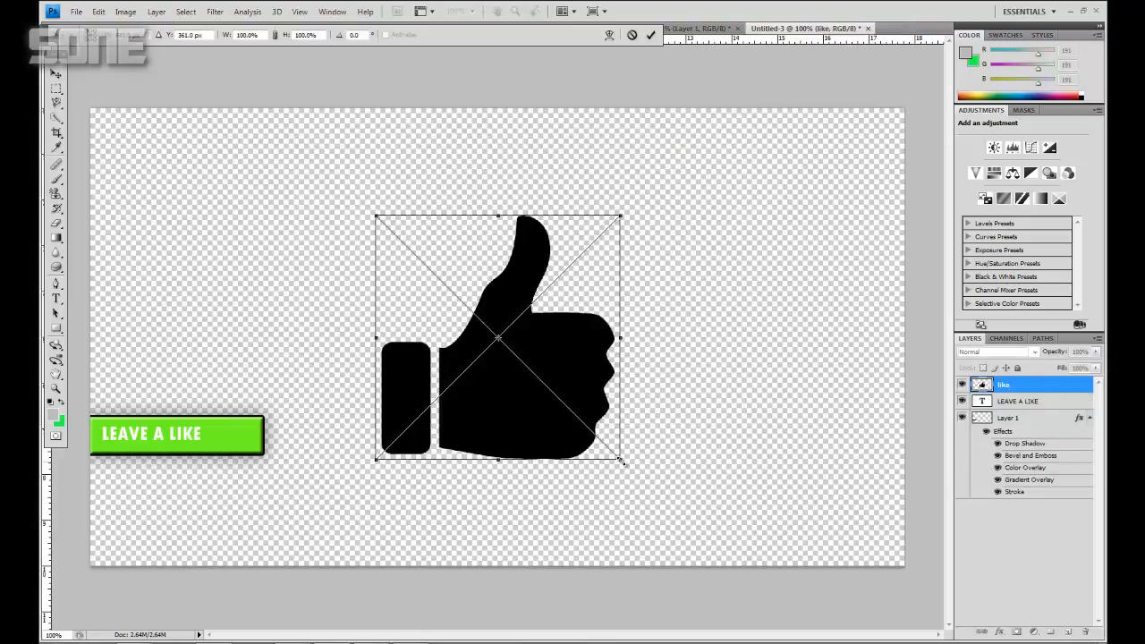
Scale the thumbs-up image to about 16.3%, position it at the bar's right end and rotate it slightly clockwise.
left_click_drag(621, 460, 236, 428)
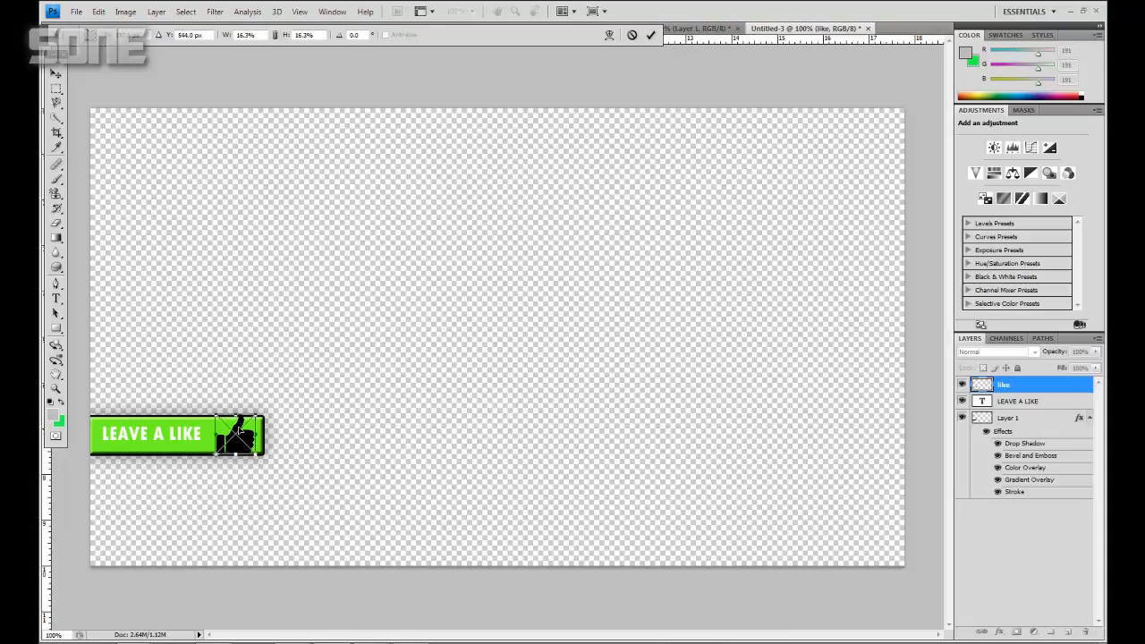
key("Return")
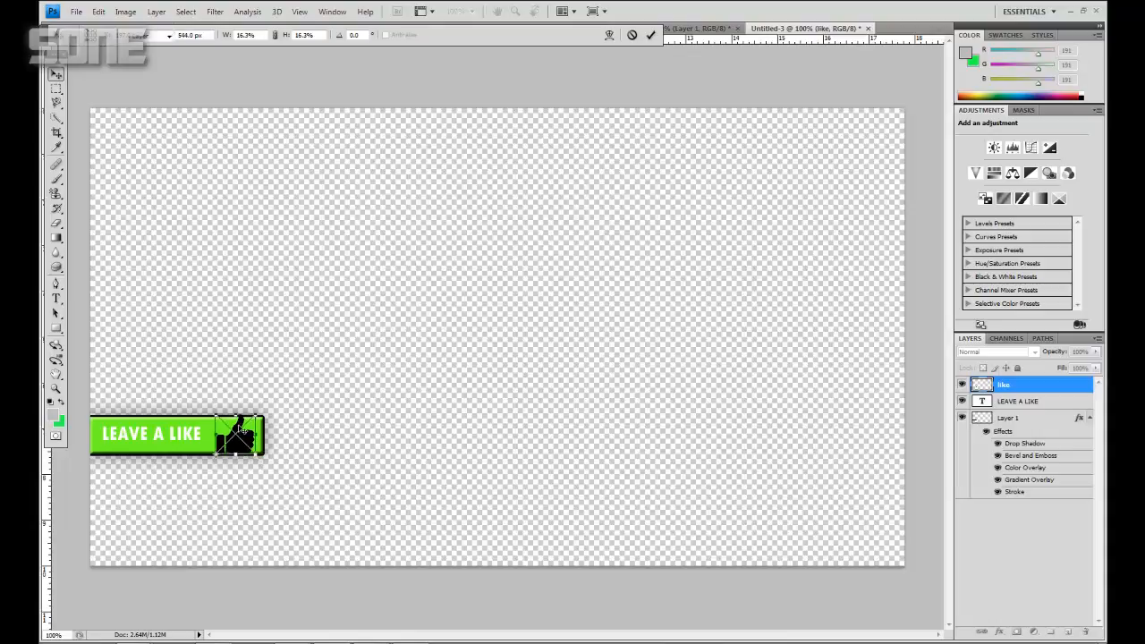
left_click_drag(259, 462, 247, 477)
key("Escape")
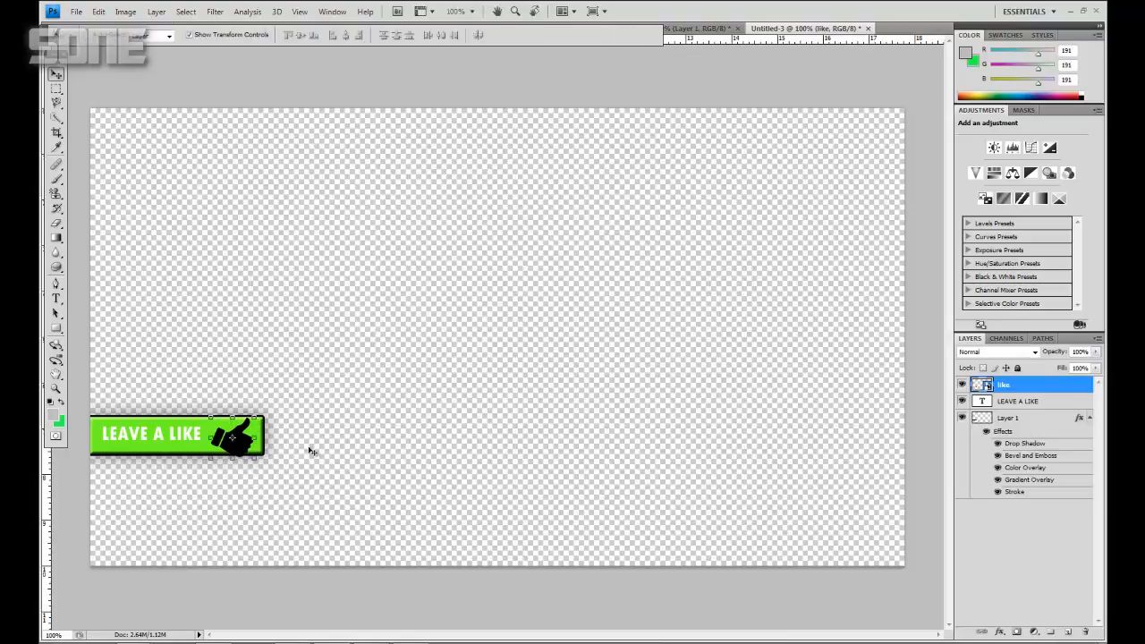
Add a Drop Shadow to the LEAVE A LIKE text layer with distance 0 px and spread 5%.
left_click(1068, 401)
double_click(1059, 406)
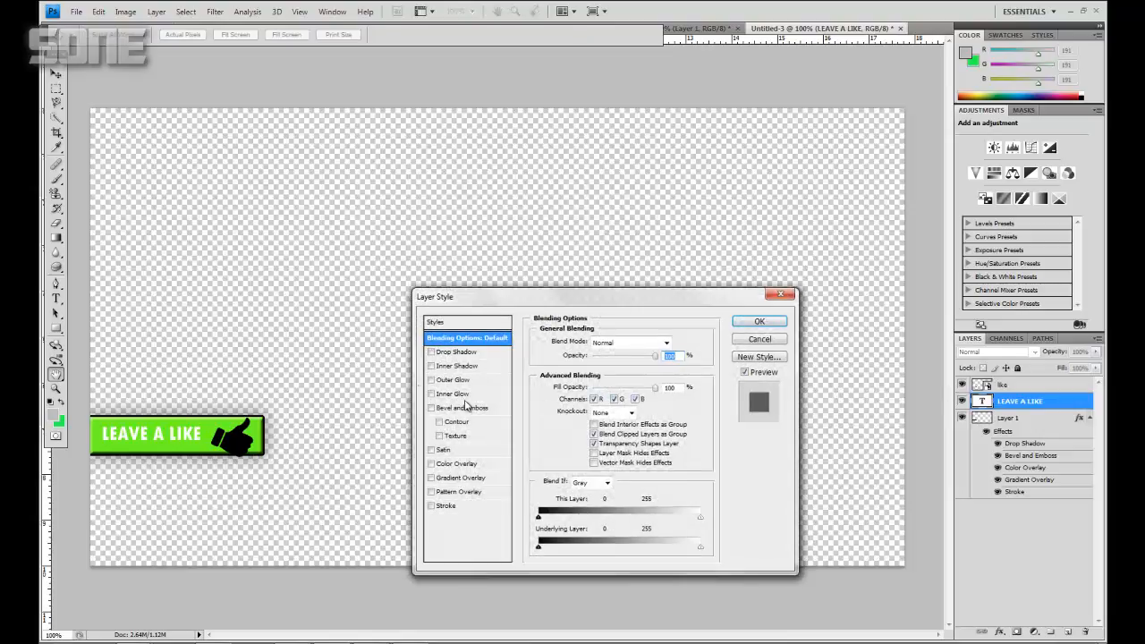
left_click(432, 352)
left_click(459, 354)
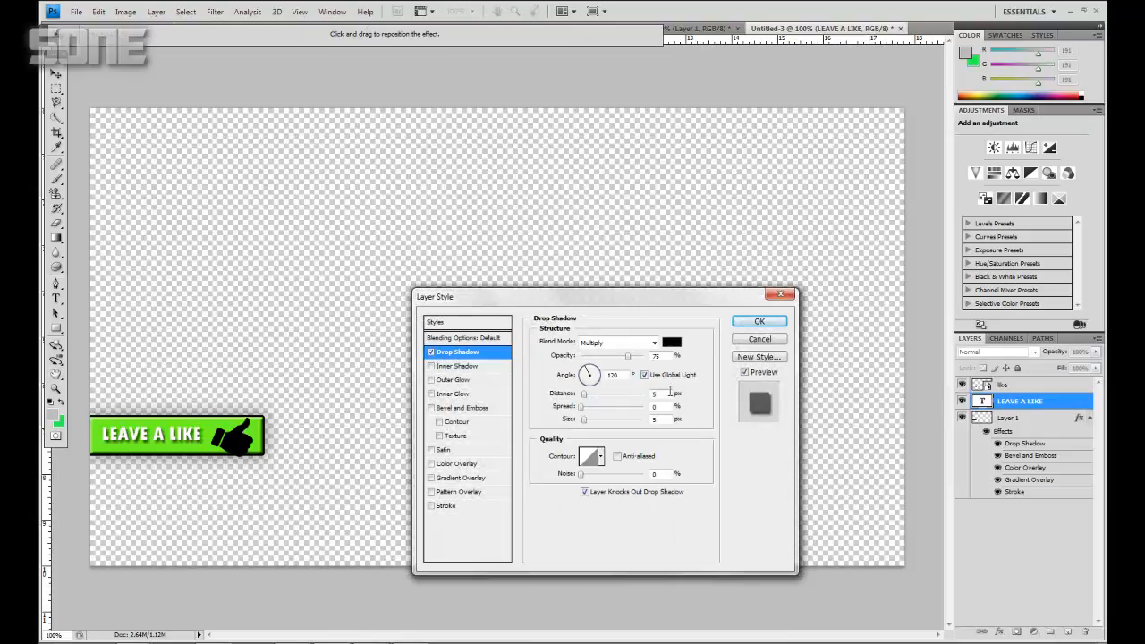
type("0")
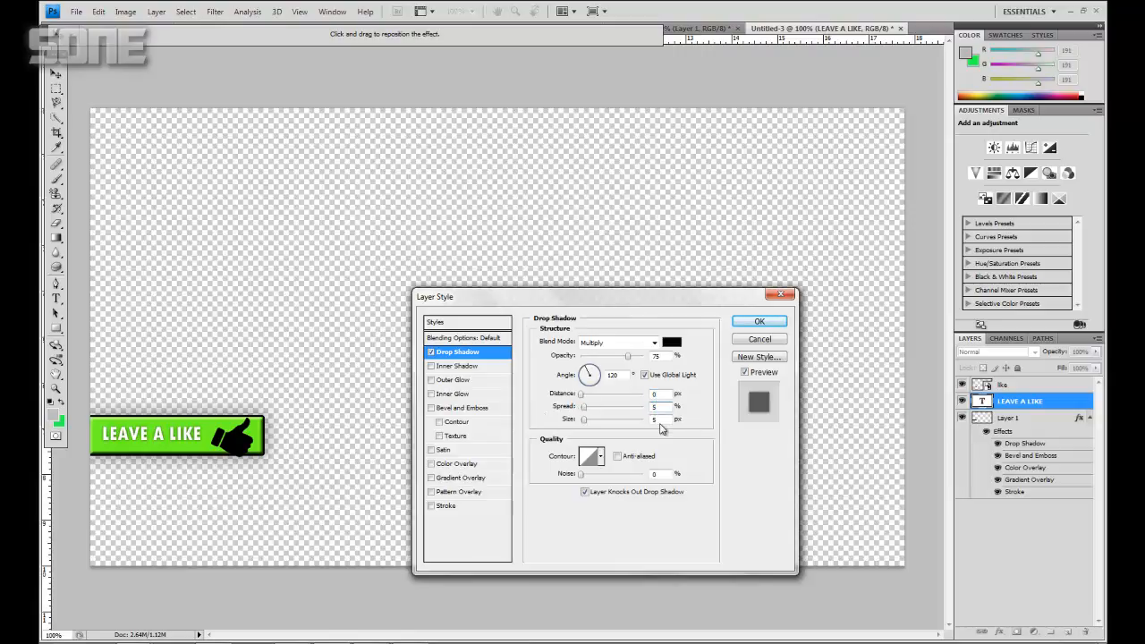
Add a 1 px black outside Stroke at about 50% opacity and a linear Gradient Overlay at 30% opacity to the text layer.
left_click(432, 507)
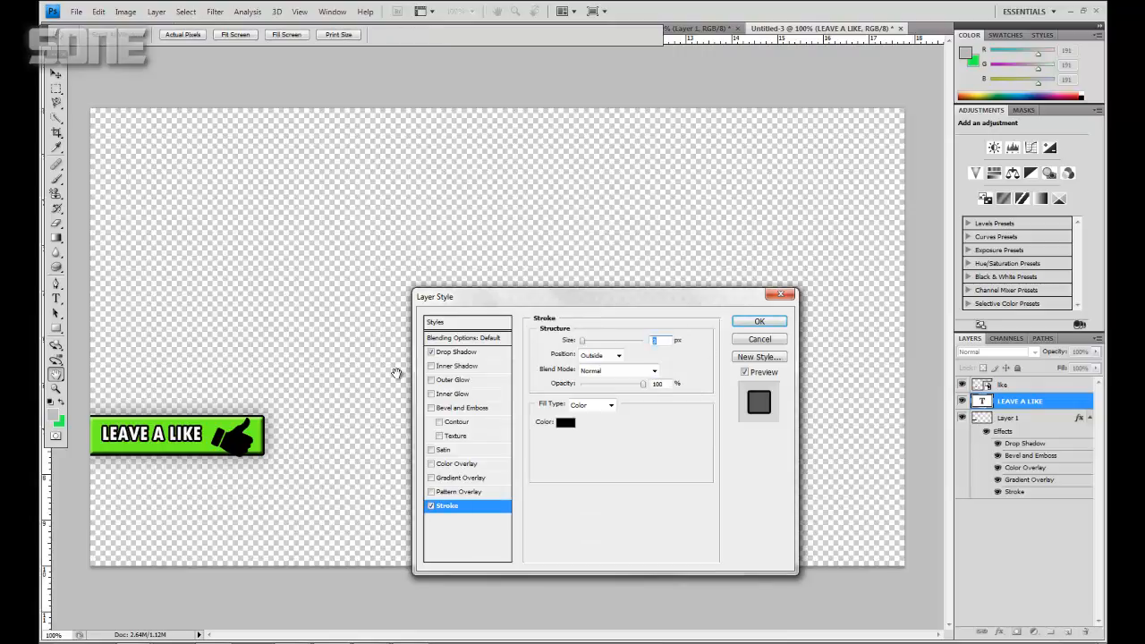
type("1")
left_click_drag(651, 386, 616, 395)
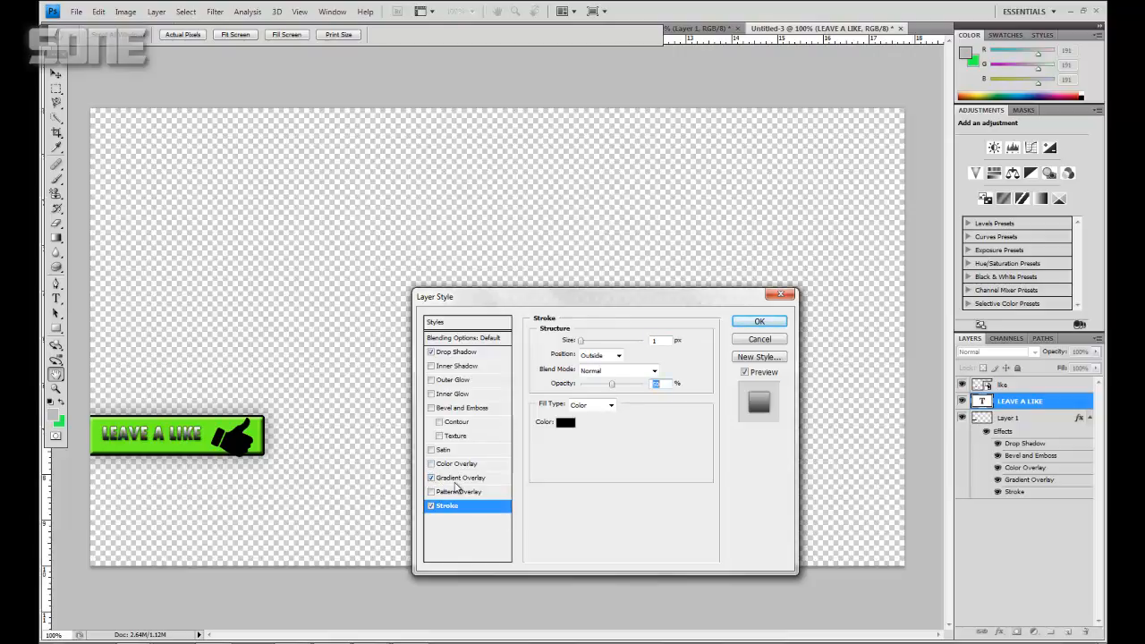
left_click(455, 480)
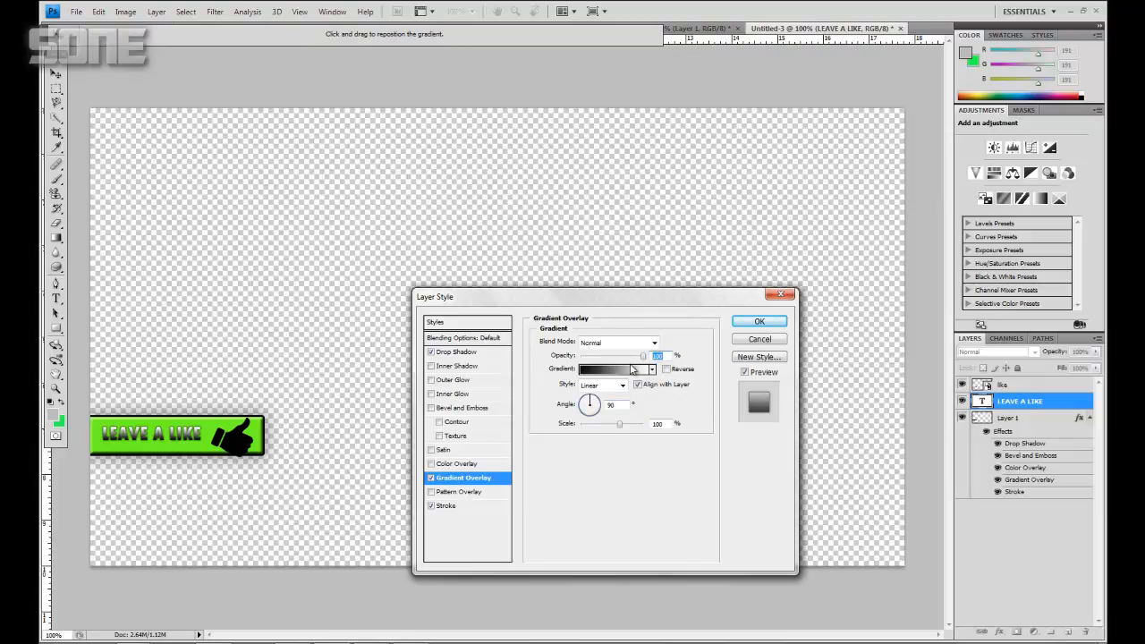
type("30")
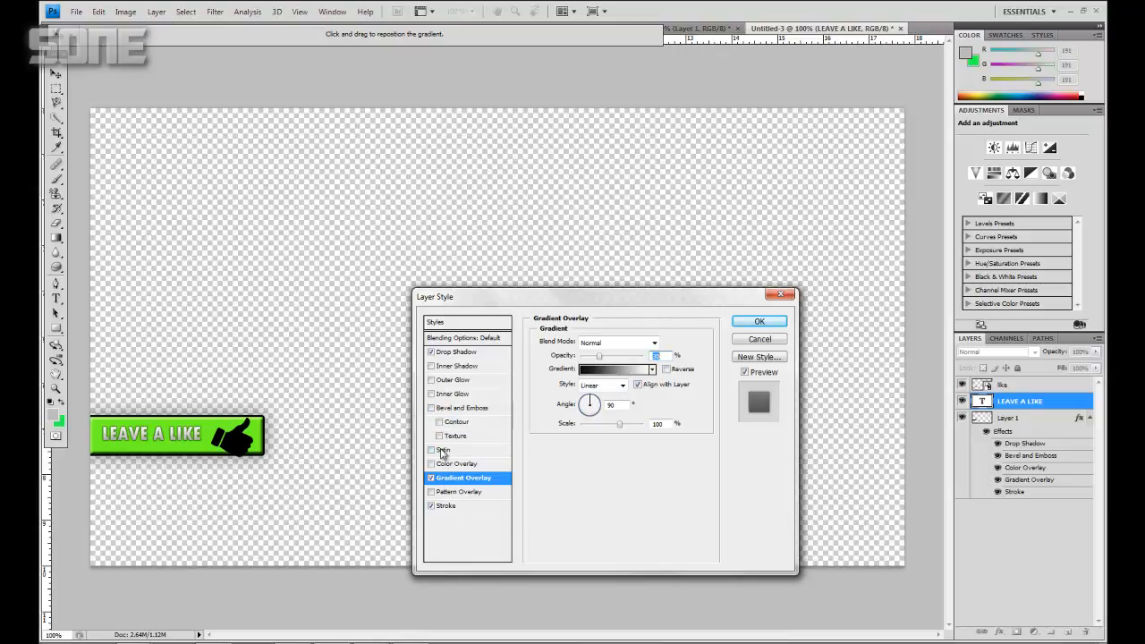
Set the LEAVE A LIKE text layer's Drop Shadow size to 8 px and apply the layer style.
left_click(455, 355)
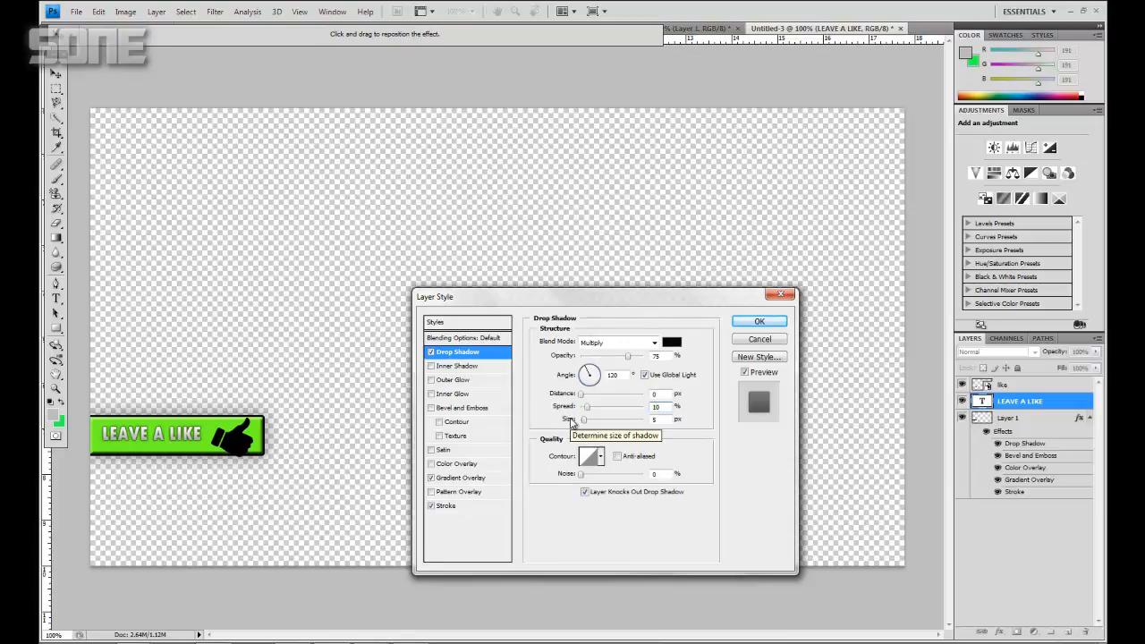
left_click_drag(663, 419, 574, 412)
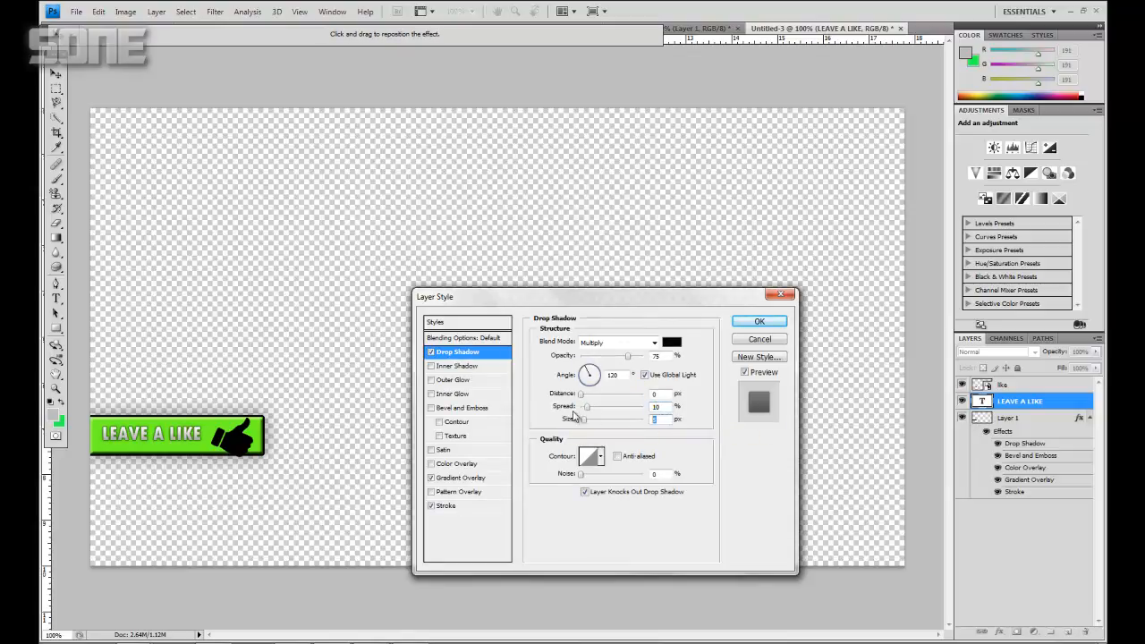
type("8")
left_click(759, 321)
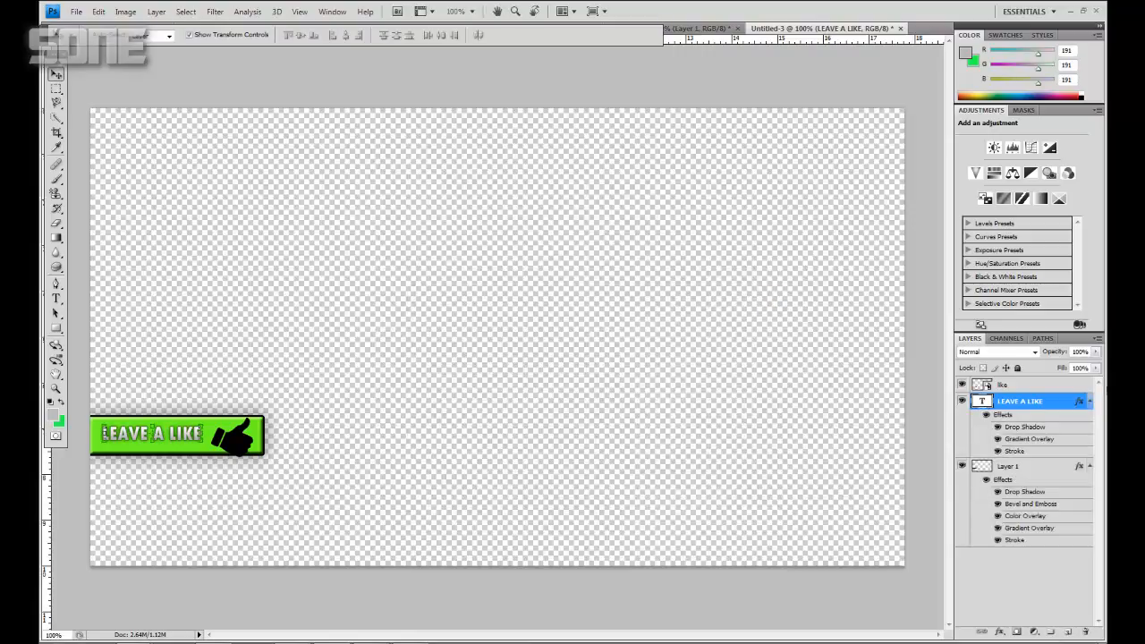
right_click(1068, 404)
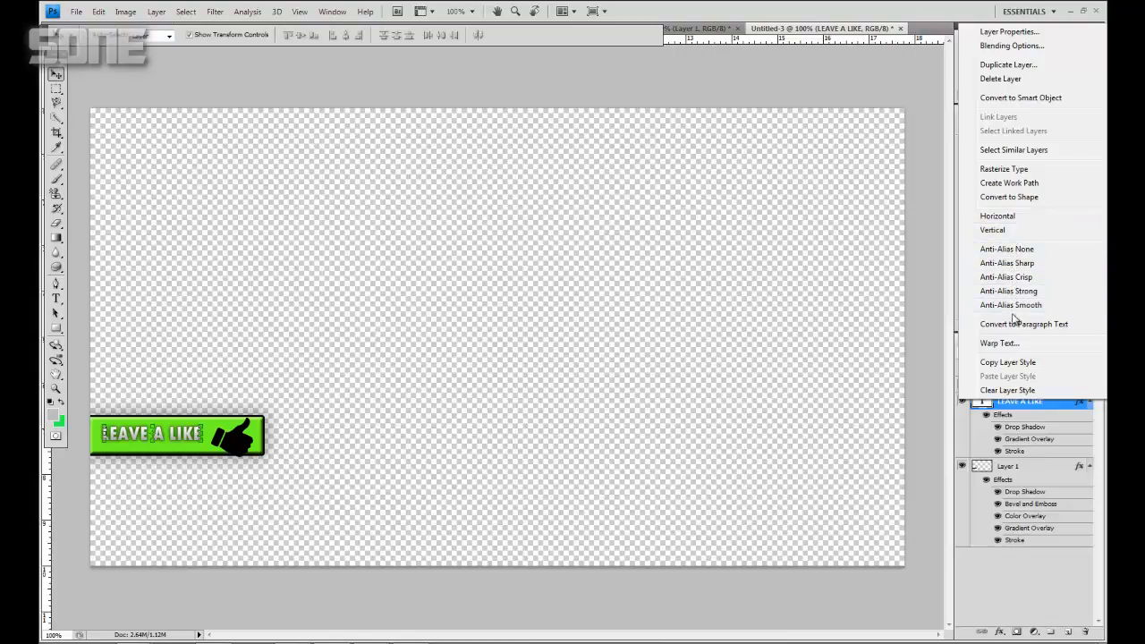
left_click(880, 298)
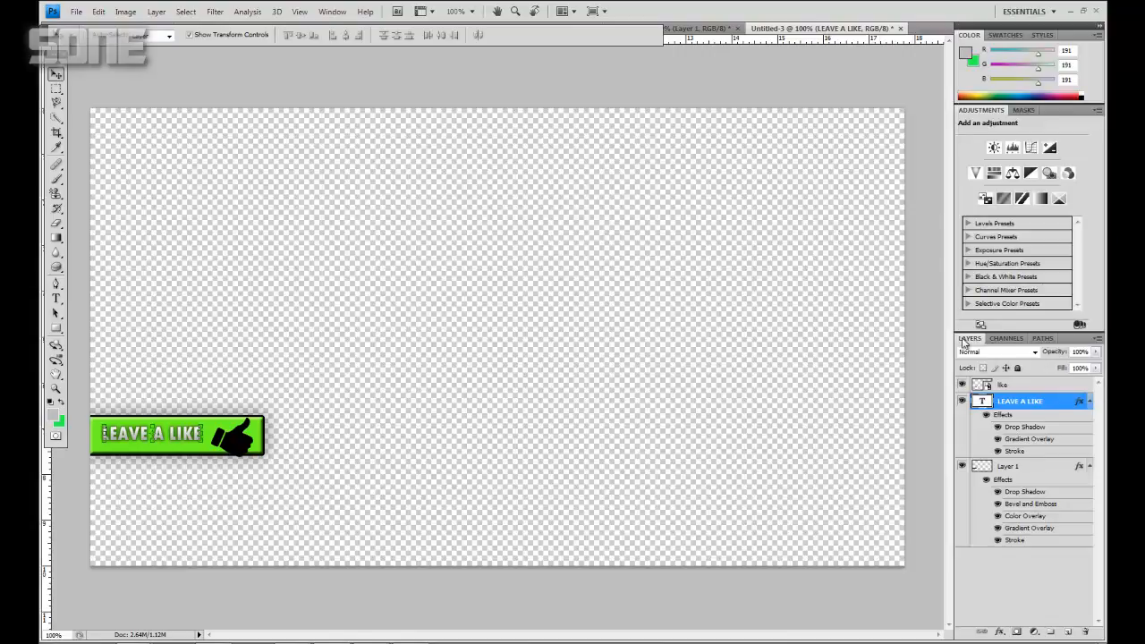
Try a white (ffffff) Color Overlay on the like thumbs-up layer.
double_click(1049, 384)
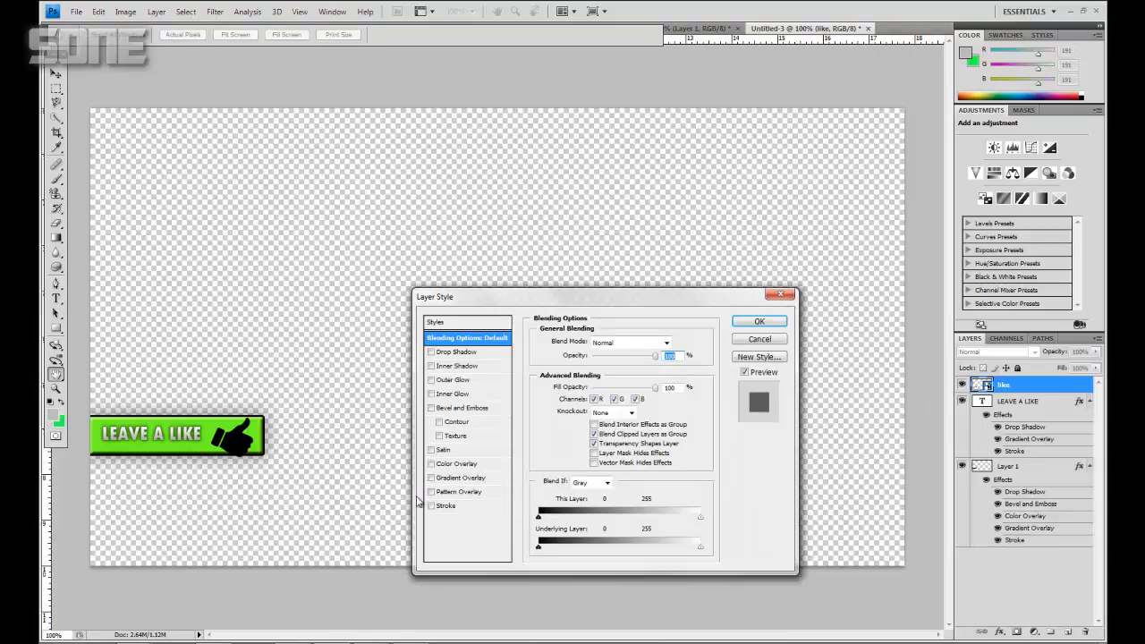
left_click(432, 465)
left_click(457, 464)
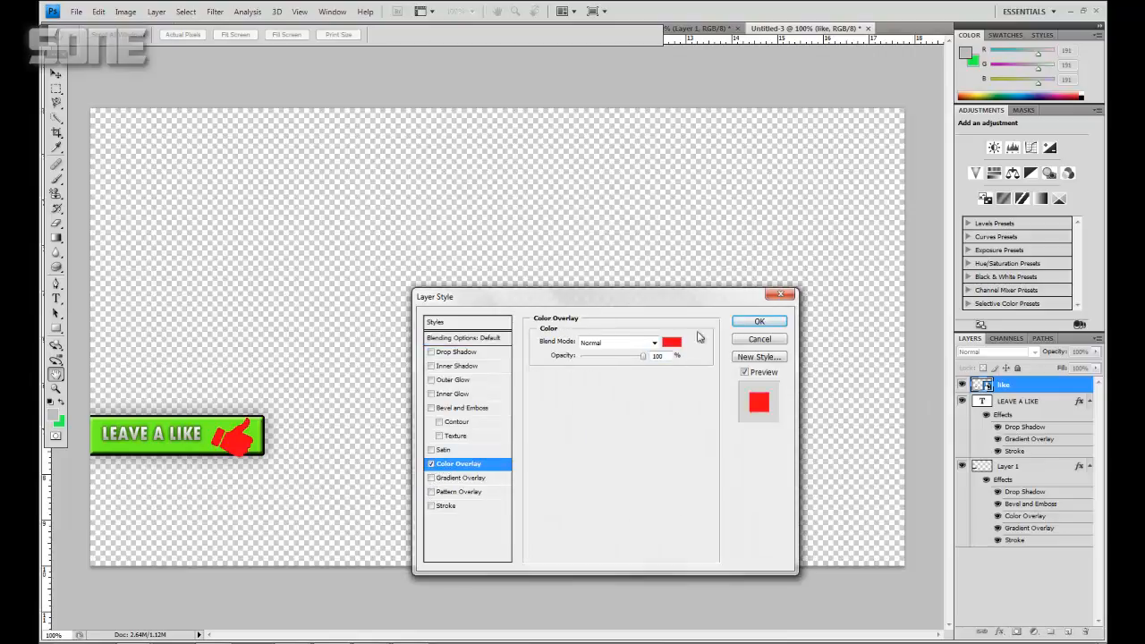
left_click(673, 343)
left_click(410, 172)
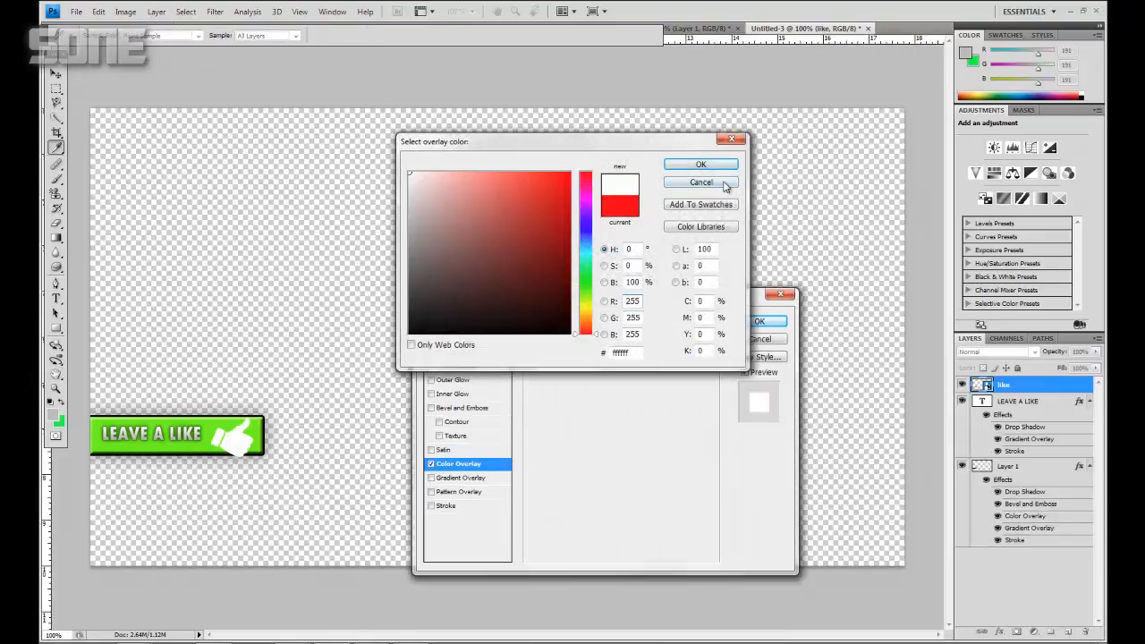
left_click(714, 166)
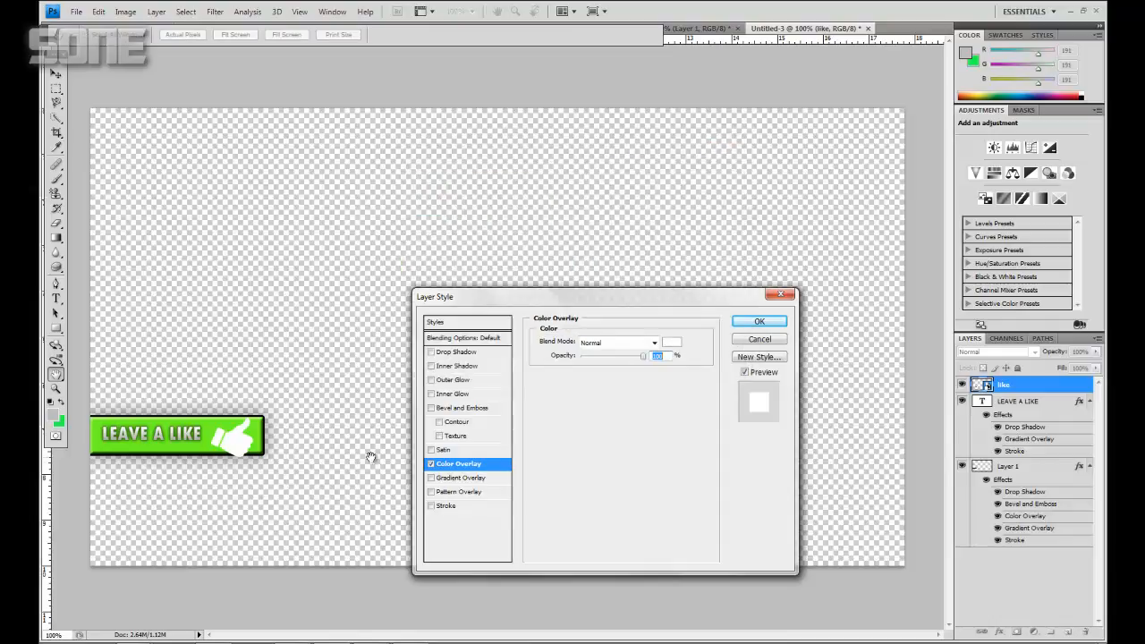
Replace the like layer's Color Overlay with a Gradient Overlay running from light grey to white.
left_click(431, 478)
left_click(432, 463)
left_click(461, 478)
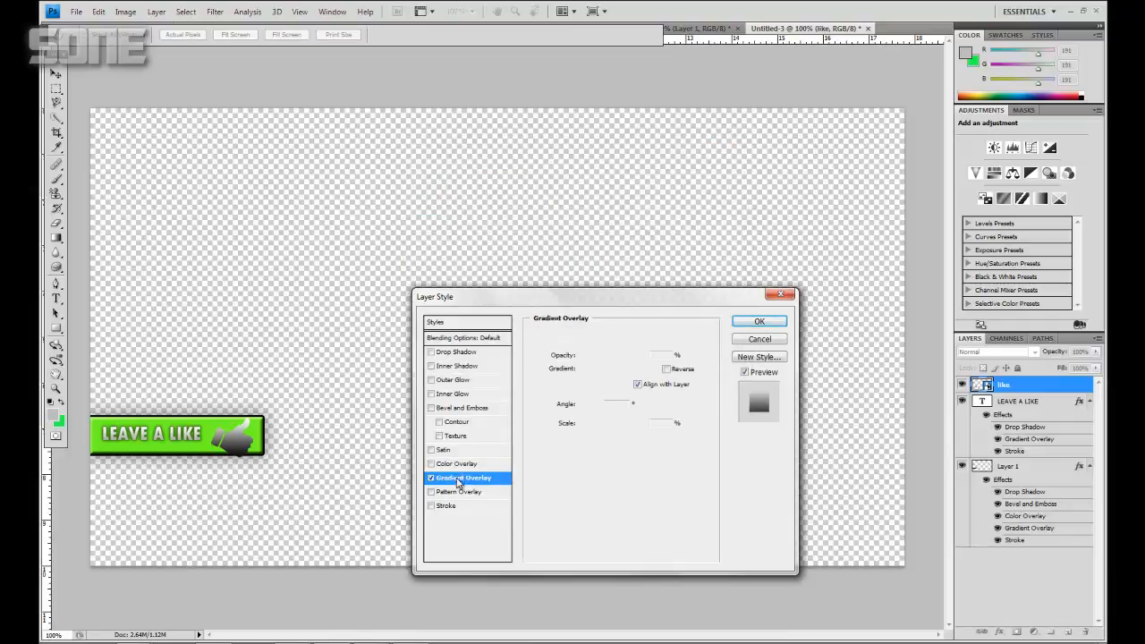
left_click(630, 373)
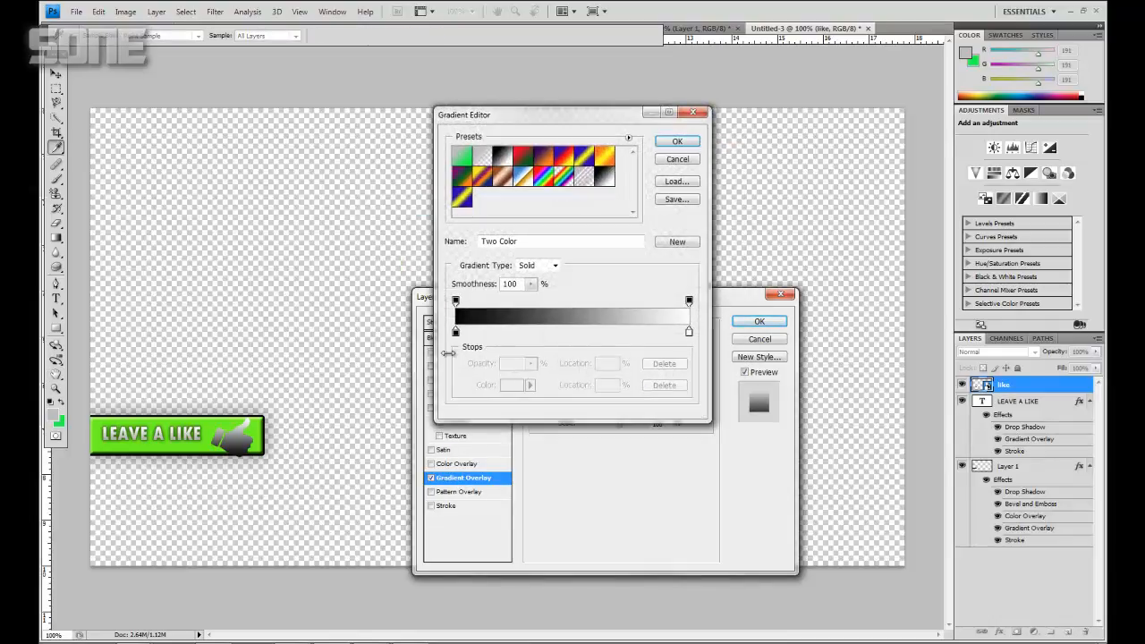
double_click(456, 332)
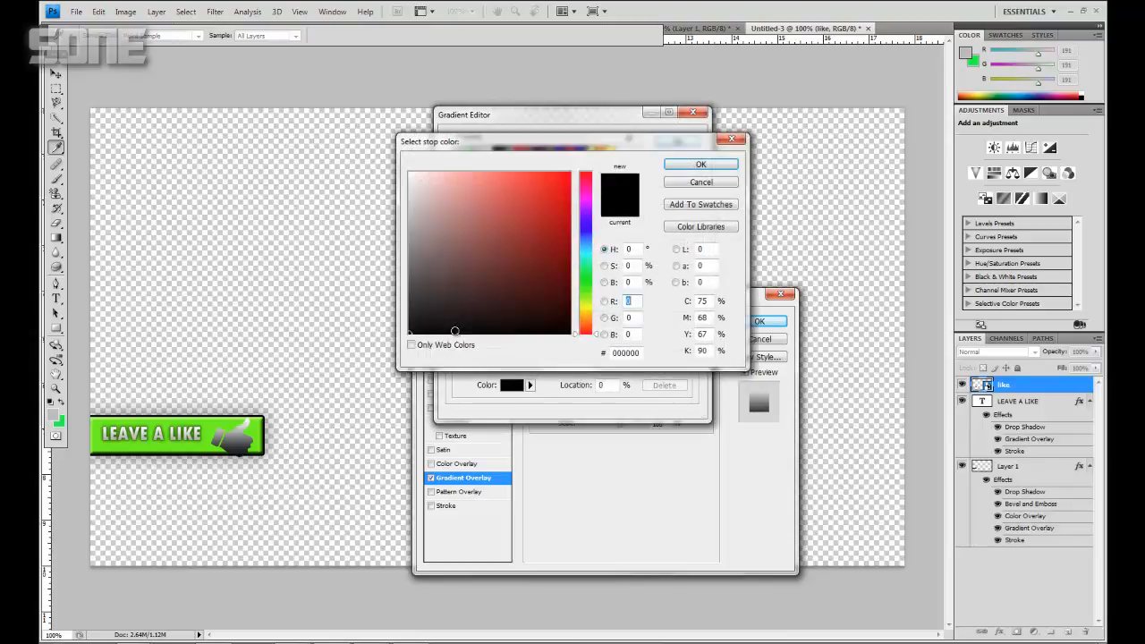
mouse_move(468, 296)
left_mouse_down()
mouse_move(398, 224)
mouse_move(360, 212)
left_mouse_up()
left_click(686, 165)
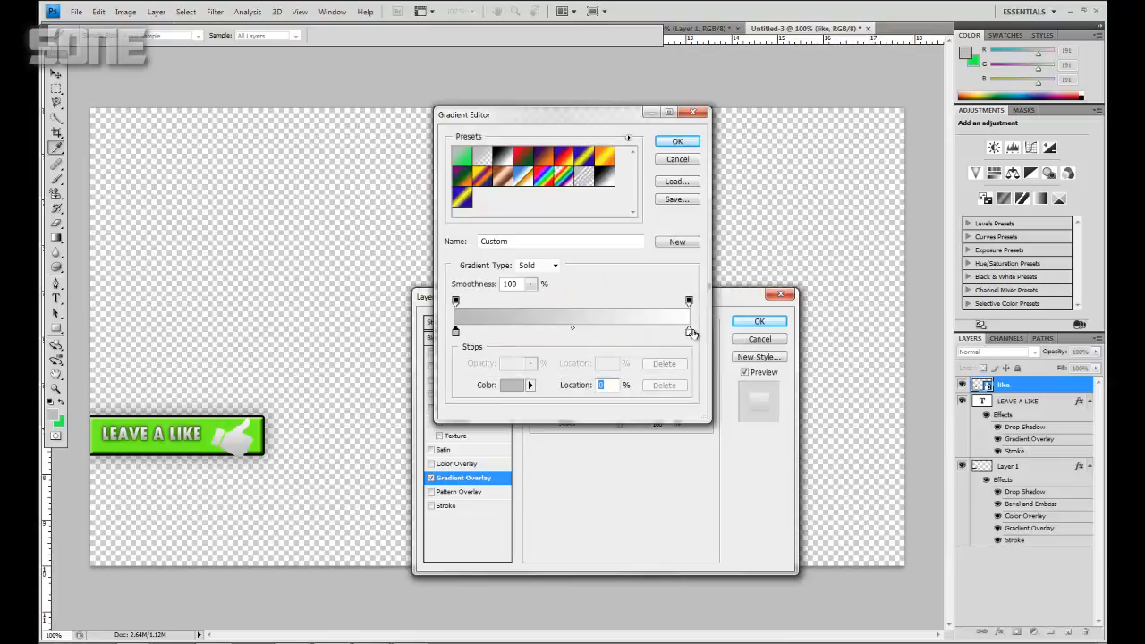
left_click(690, 334)
double_click(689, 334)
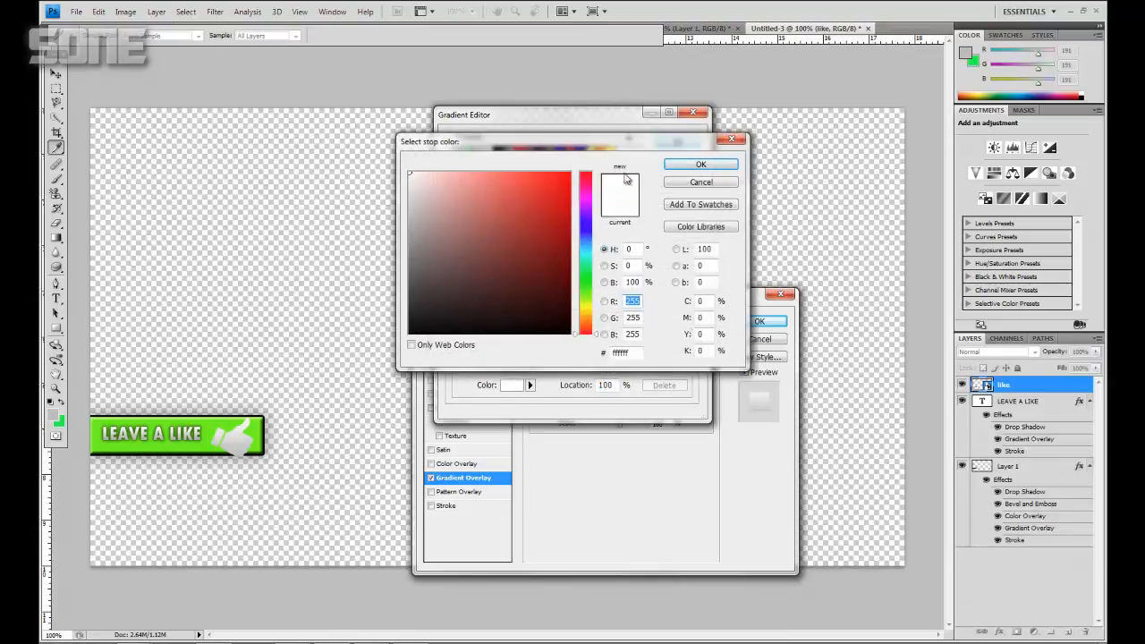
left_click(699, 166)
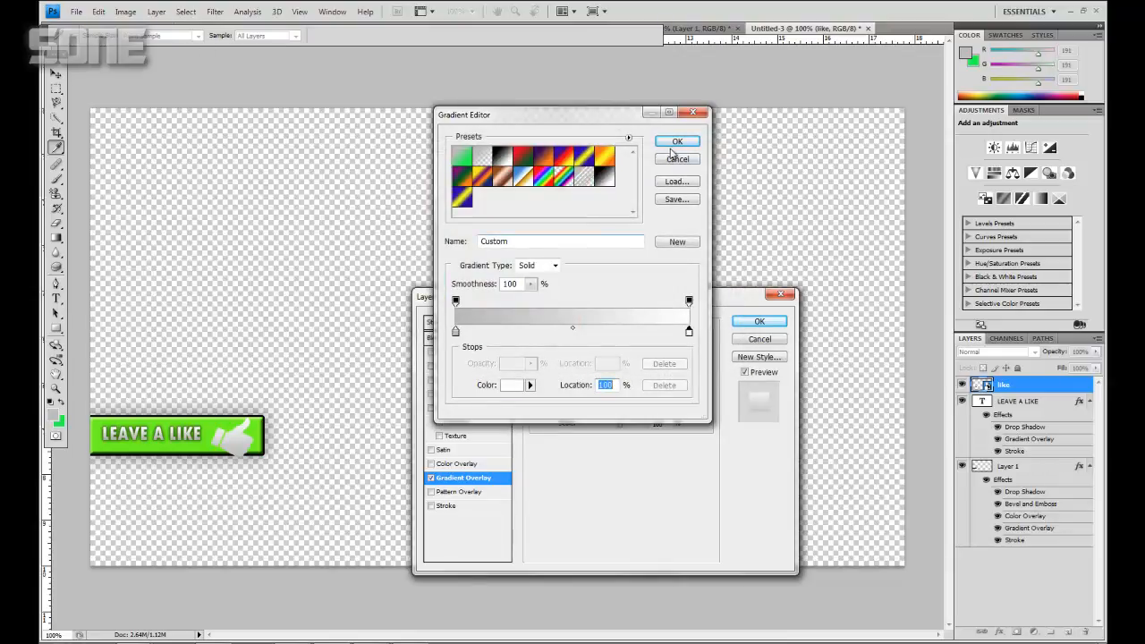
key("Return")
Add a black outside Stroke to the like layer with size 1 px and opacity 50%.
left_click(430, 507)
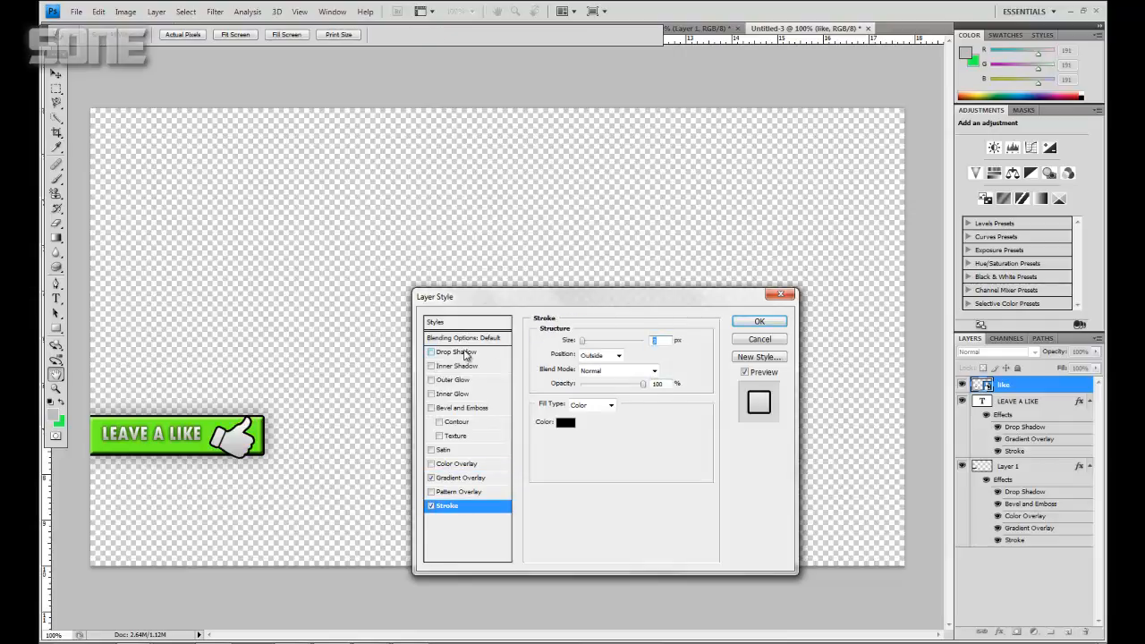
type("1")
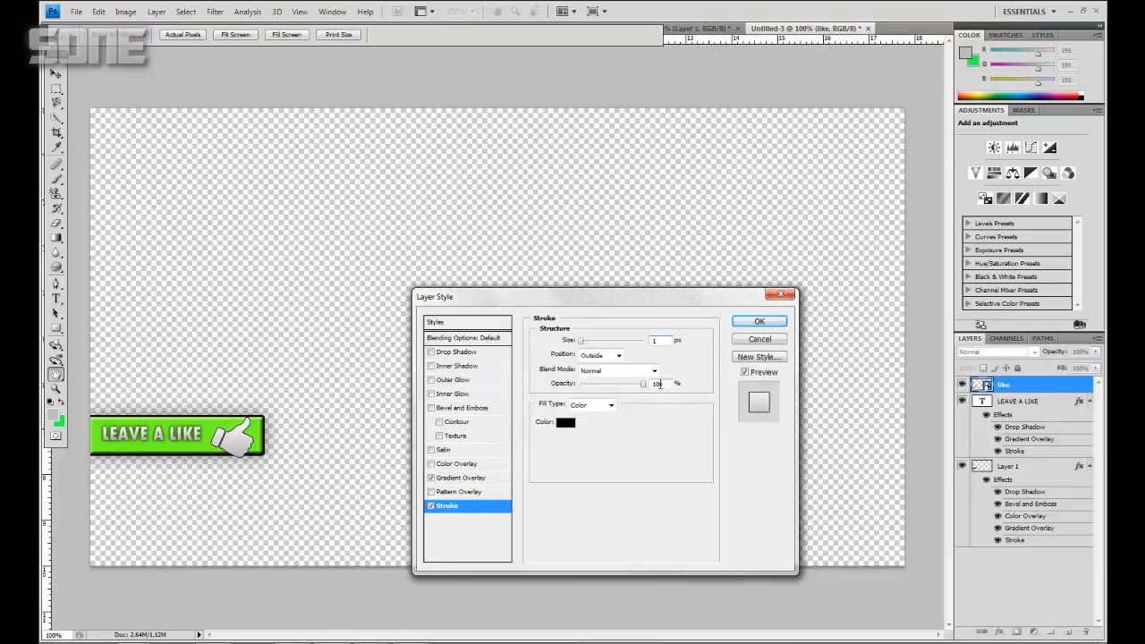
double_click(659, 384)
type("50")
Try the Bevel and Emboss effect on the like layer.
left_click(431, 409)
left_click(432, 408)
left_click(431, 408)
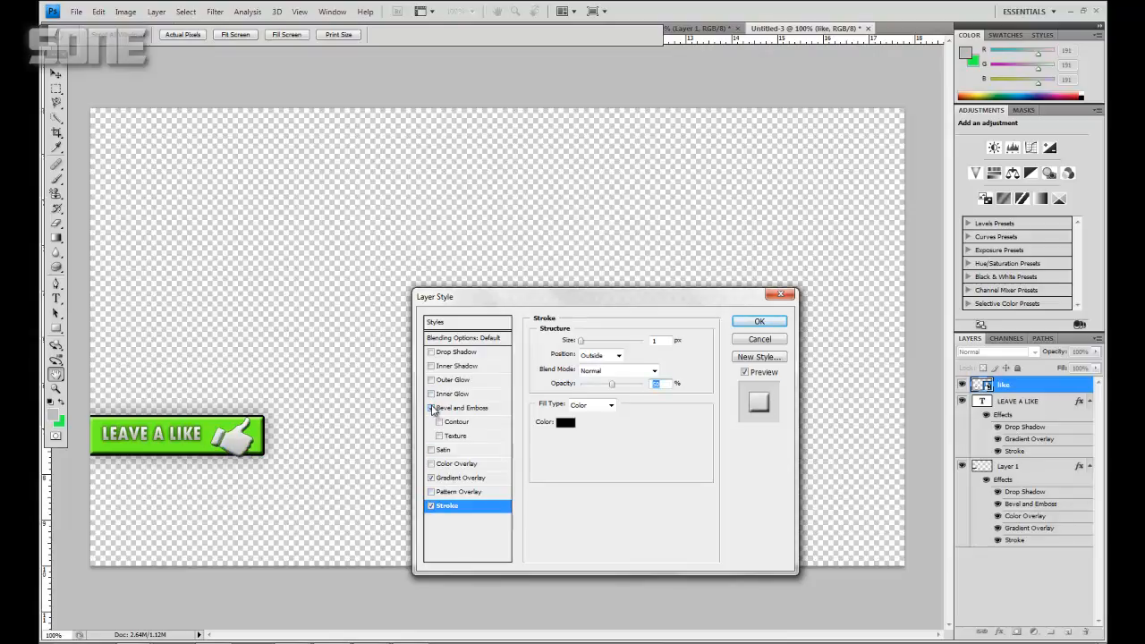
left_click(432, 408)
Add a Drop Shadow to the like layer with distance 0 px, spread 10% and size 8 px, and apply the style.
left_click(432, 351)
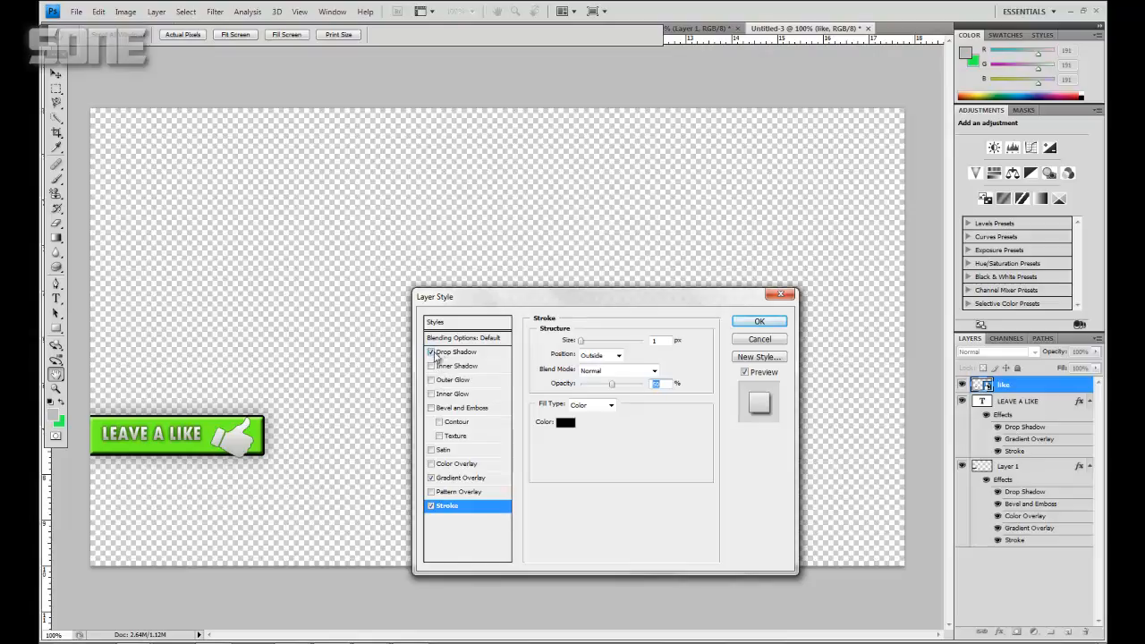
left_click(445, 353)
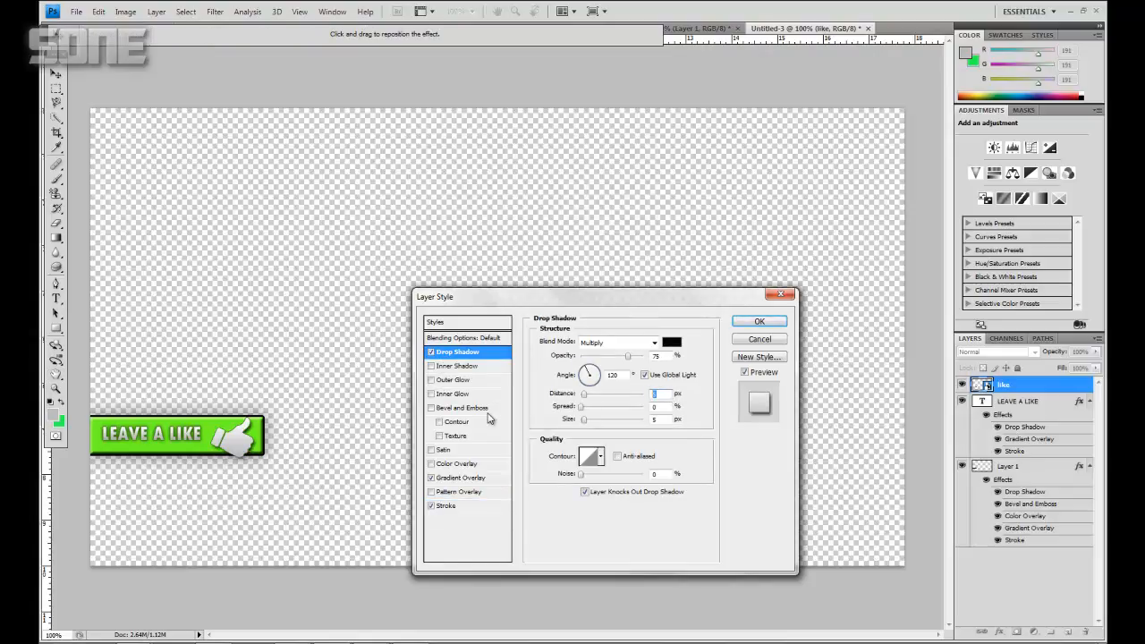
type("0")
left_click_drag(667, 408, 565, 422)
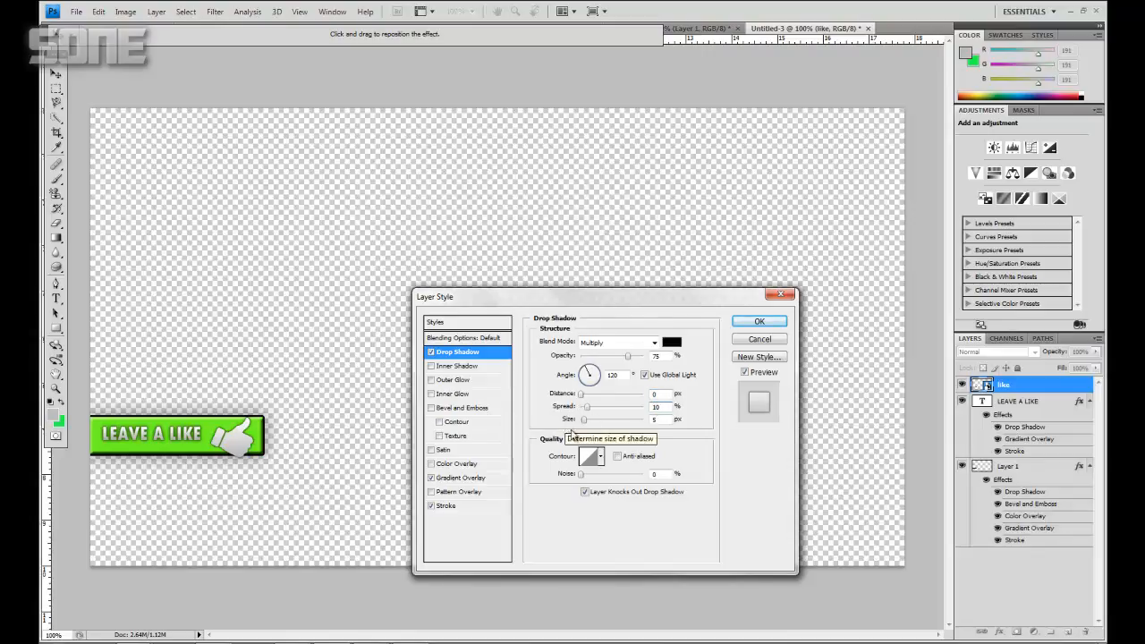
key("Tab")
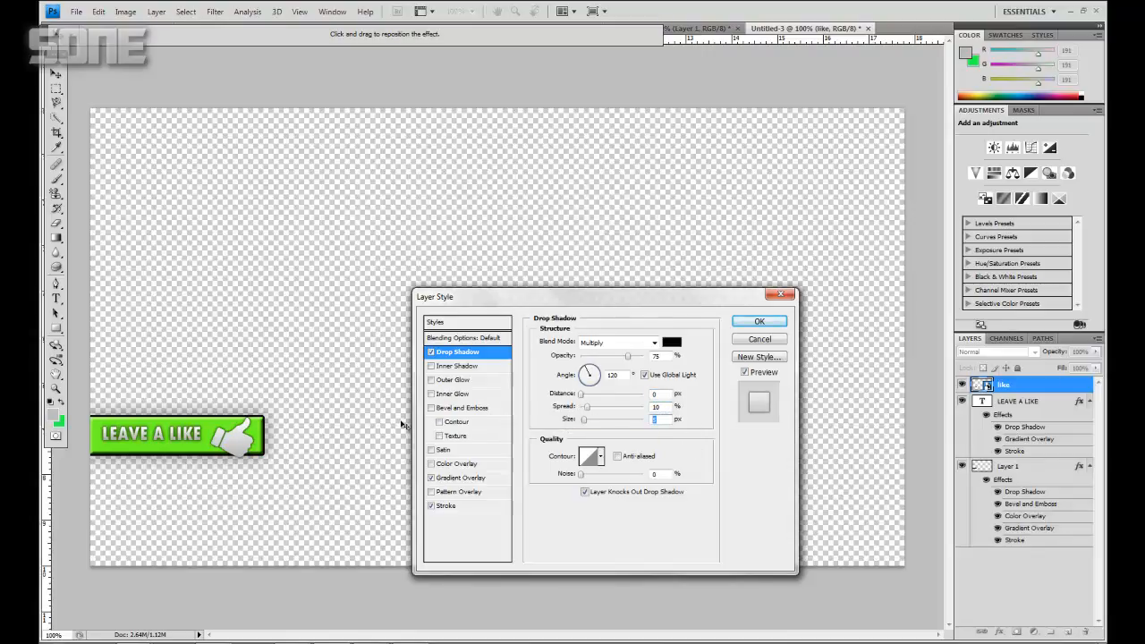
type("8")
left_click(771, 322)
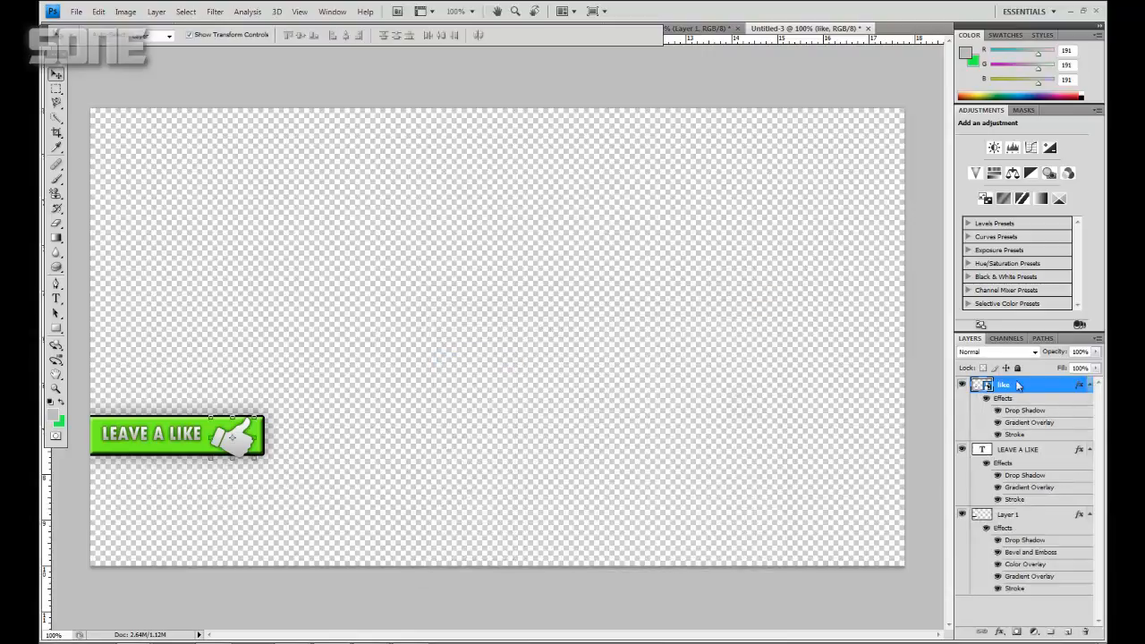
Nudge the thumbs-up icon slightly upward, then align the like and LEAVE A LIKE layers by their vertical centers.
left_click_drag(236, 447, 236, 442)
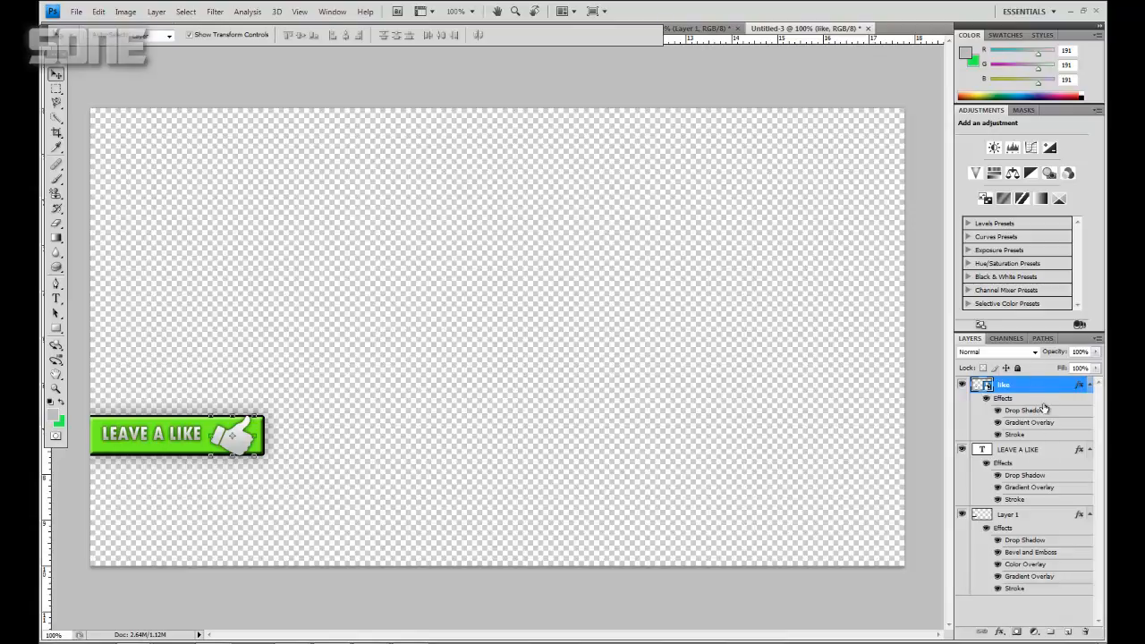
left_click(1054, 448, "shift")
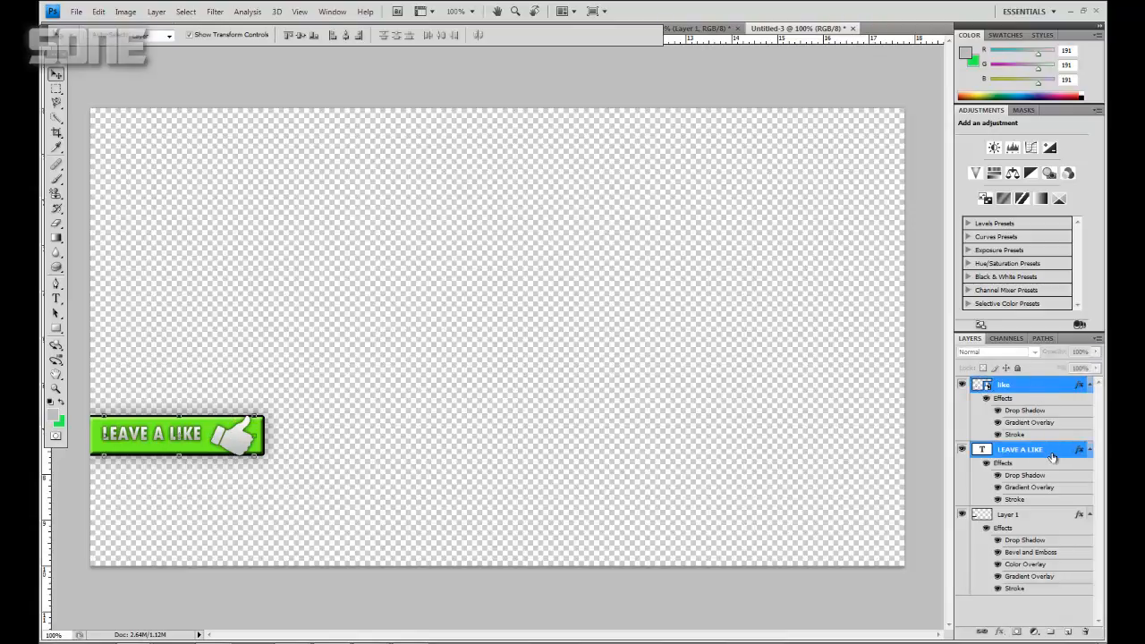
left_click(157, 11)
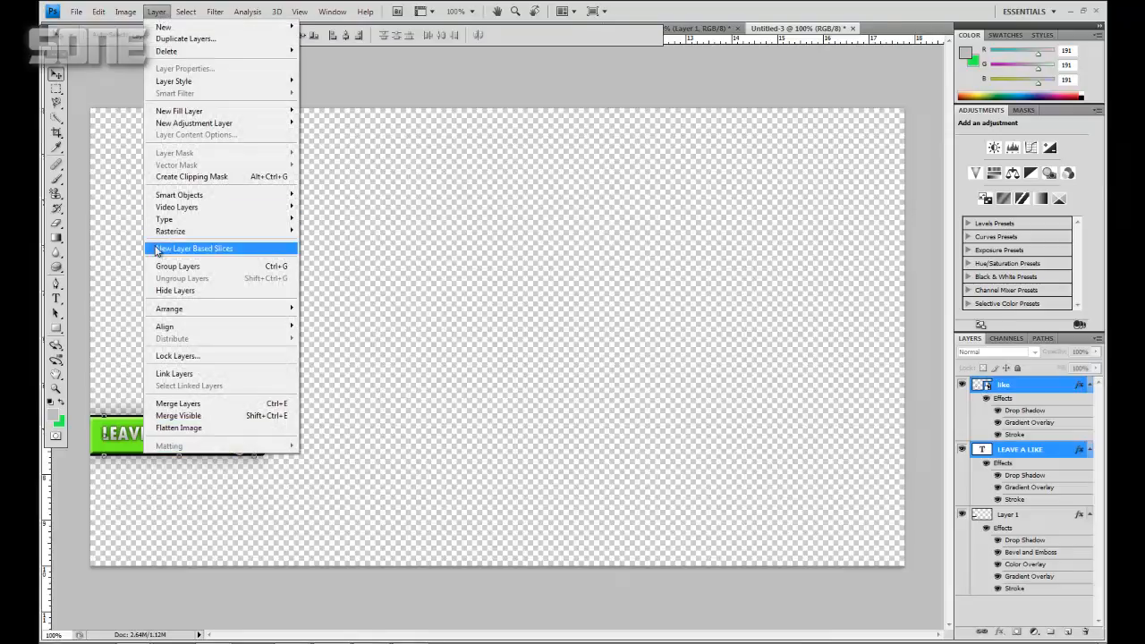
mouse_move(255, 328)
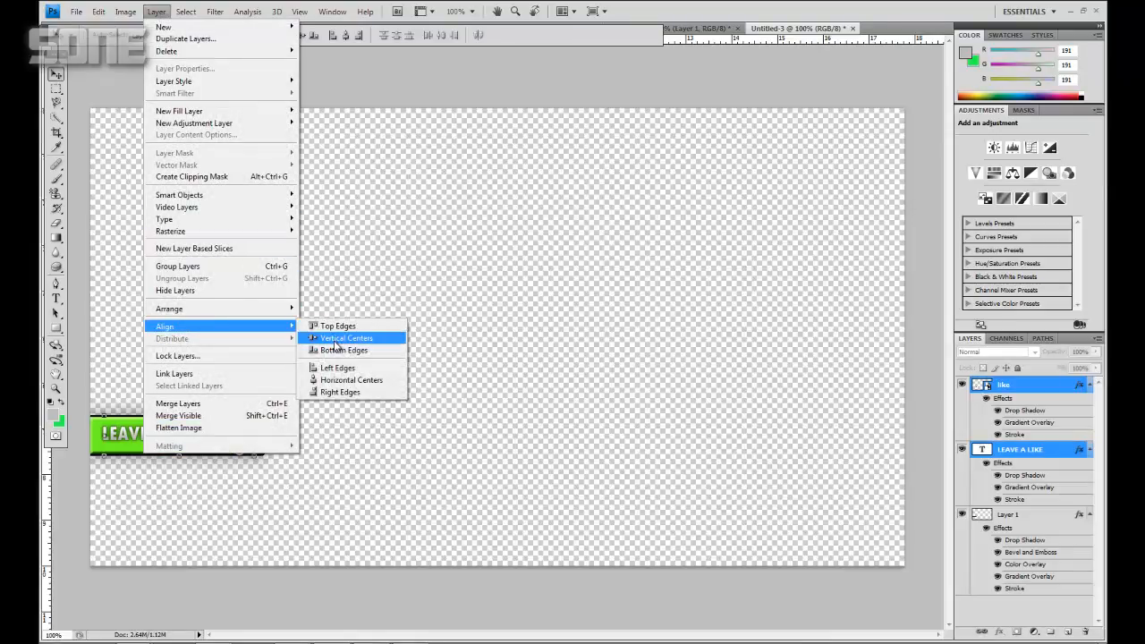
left_click(339, 340)
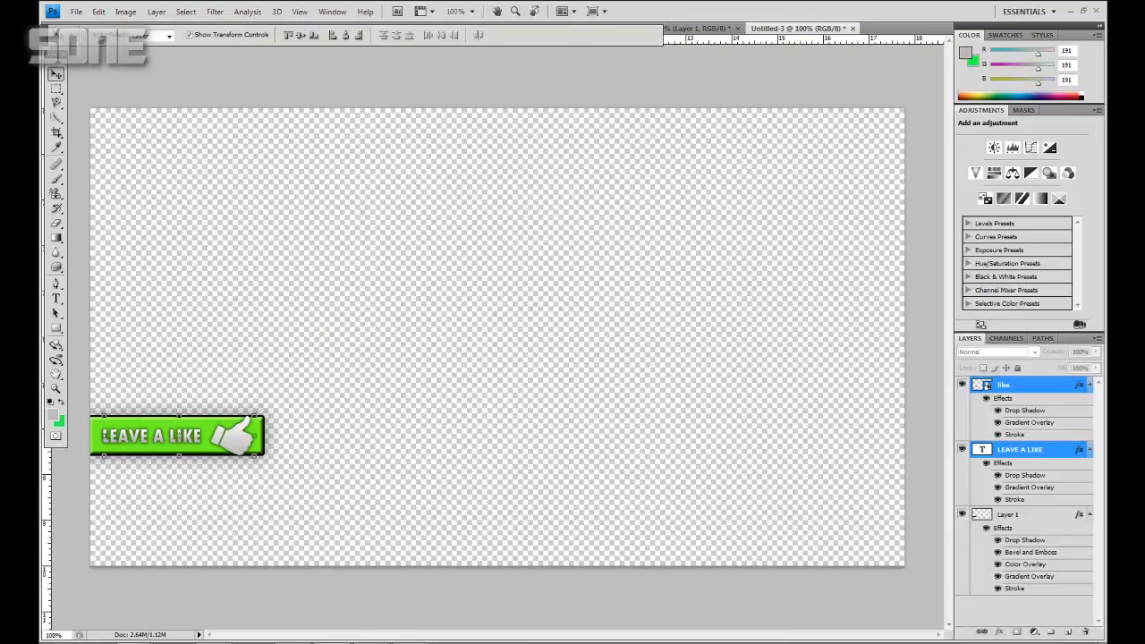
Save the banner to the Desktop as a non-interlaced PNG named leave a like tutorial.png.
left_click(76, 11)
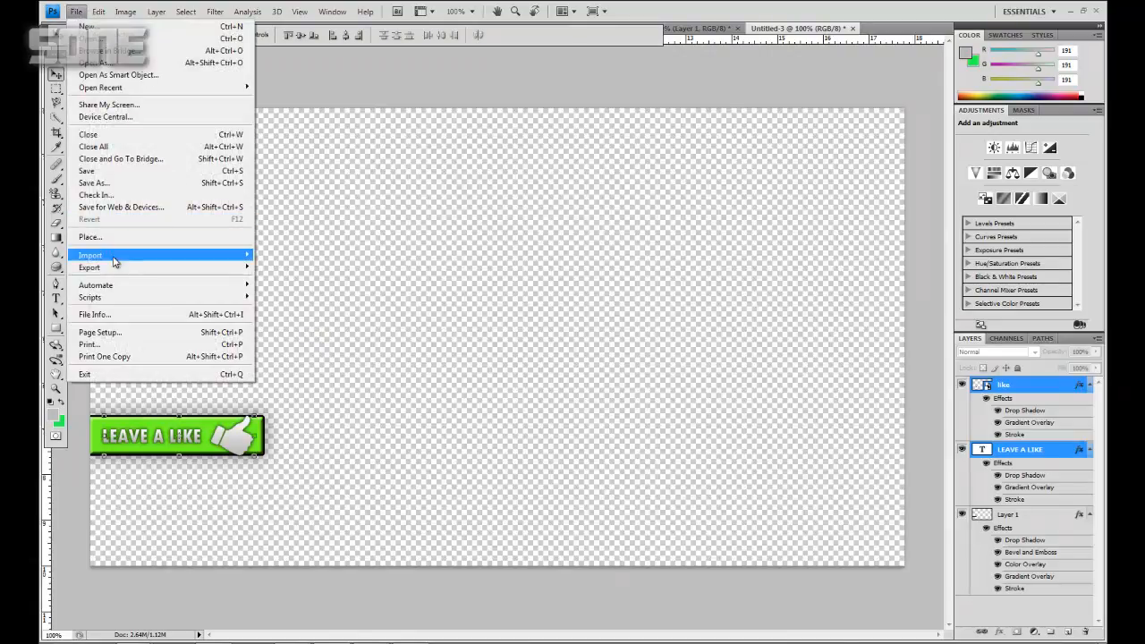
left_click(107, 184)
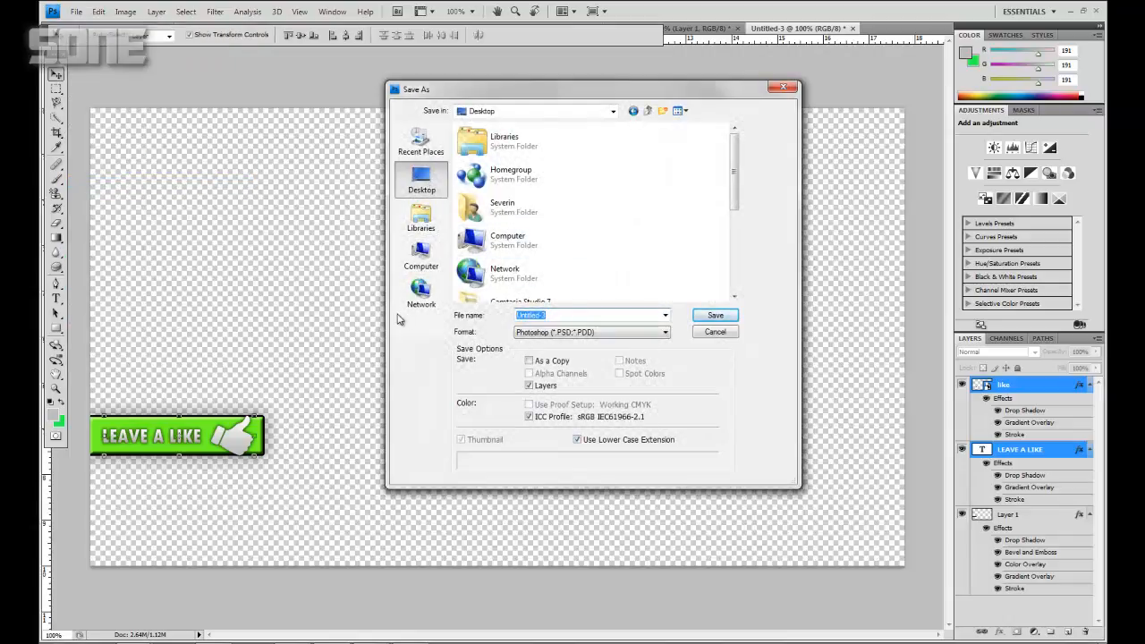
type("leave ")
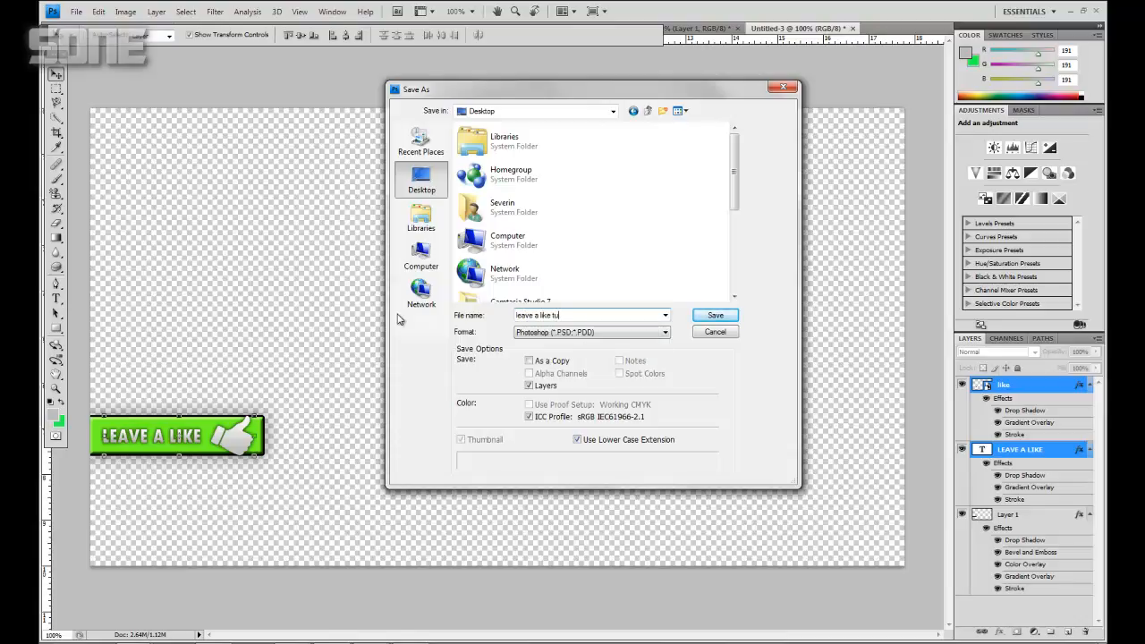
type("a like tutorial")
left_click(550, 328)
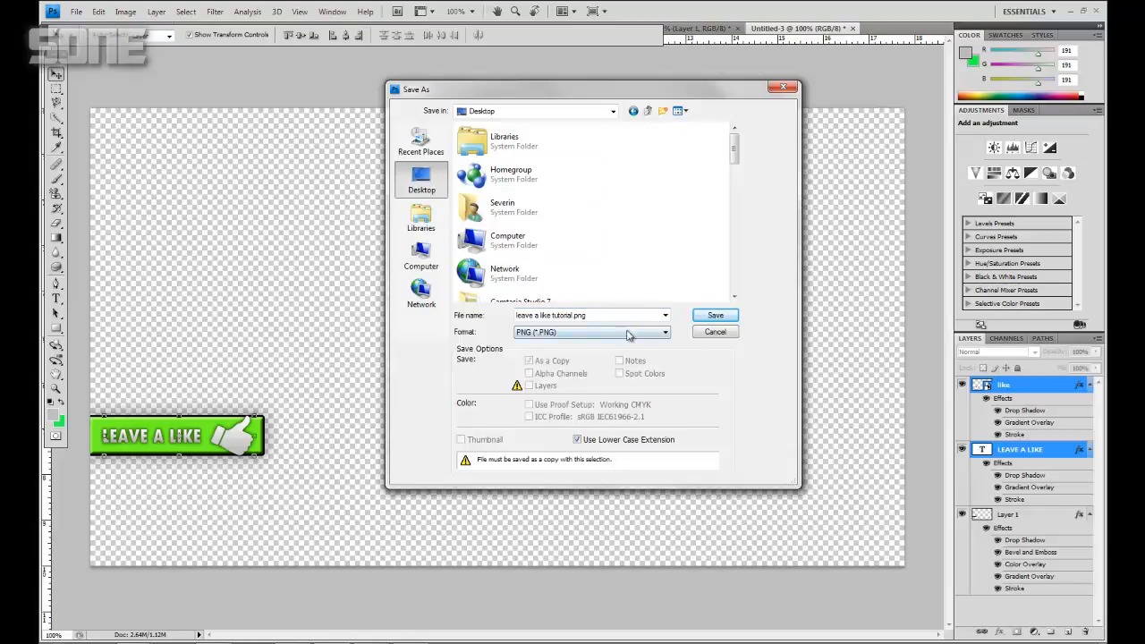
left_click(716, 316)
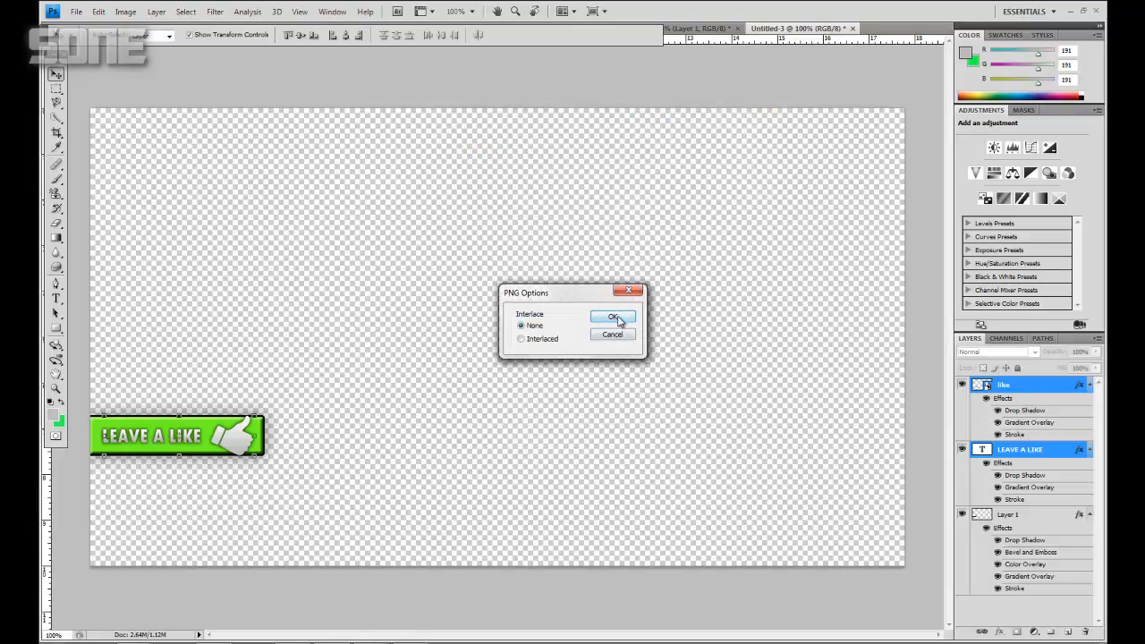
left_click(612, 318)
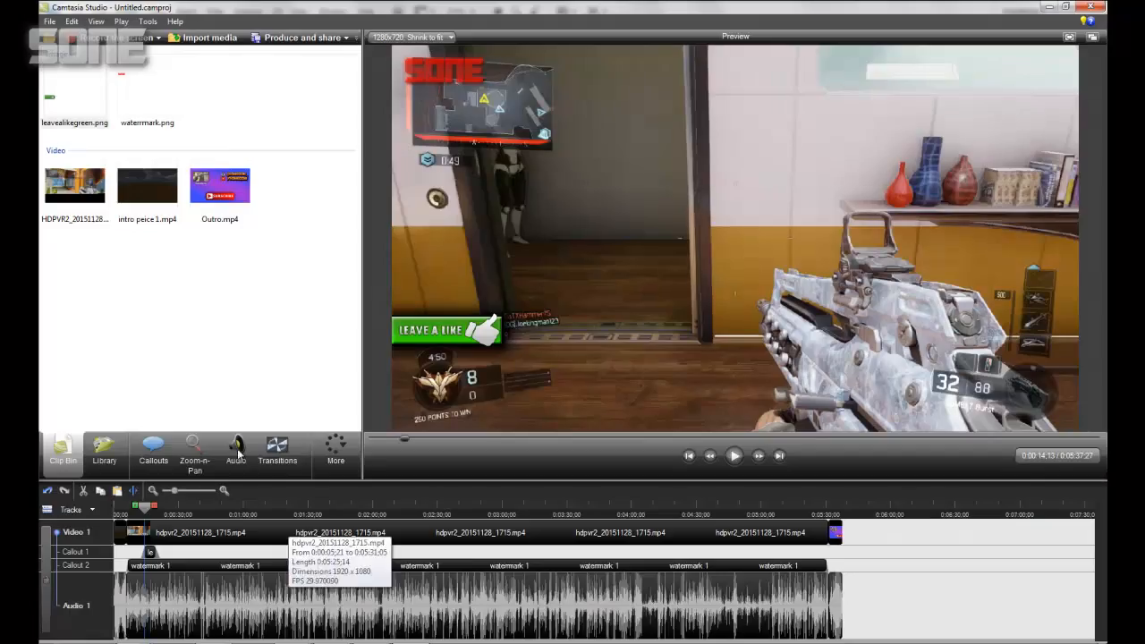
Cut the existing LEAVE A LIKE callout from the Camtasia timeline and import leave a like tutorial.png from the Desktop.
right_click(150, 553)
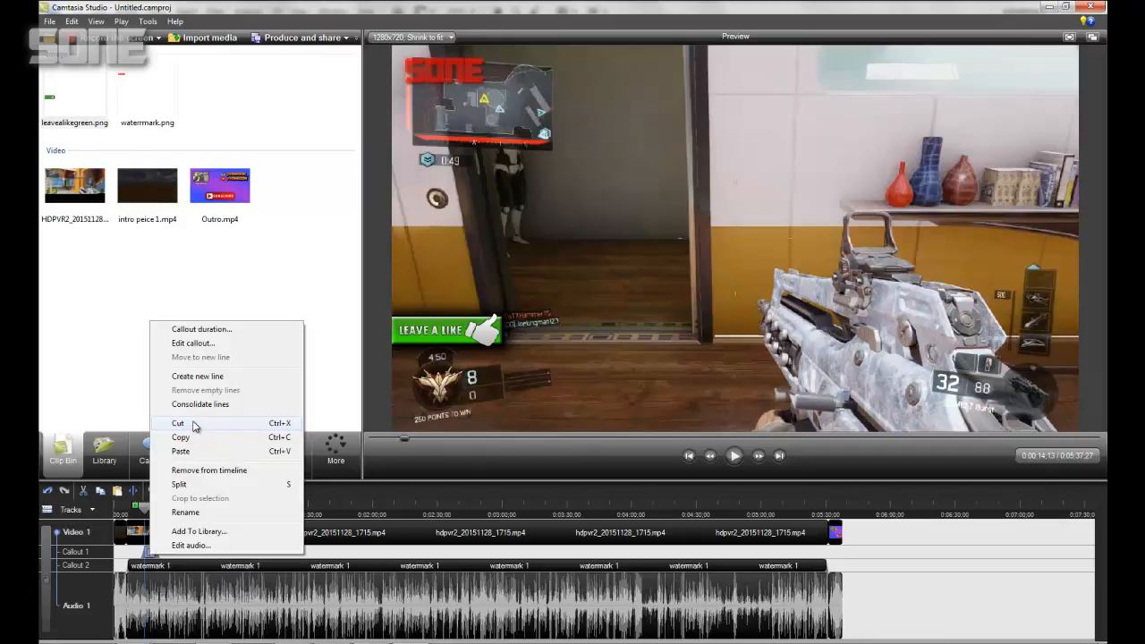
left_click(195, 426)
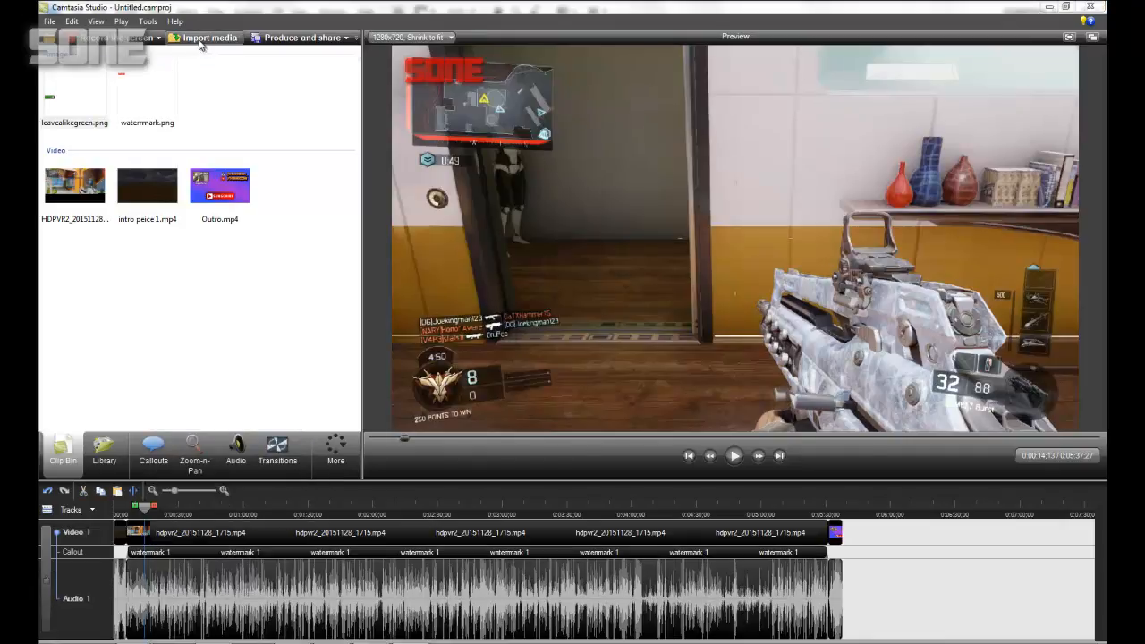
left_click(201, 40)
left_click(421, 278)
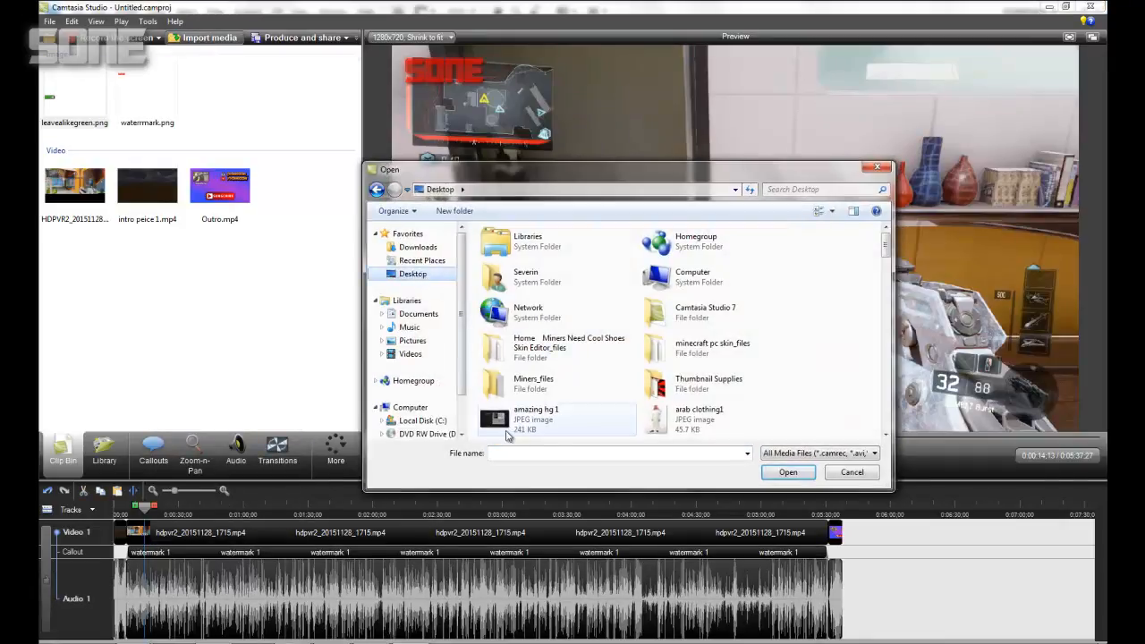
left_click(525, 452)
type("leav")
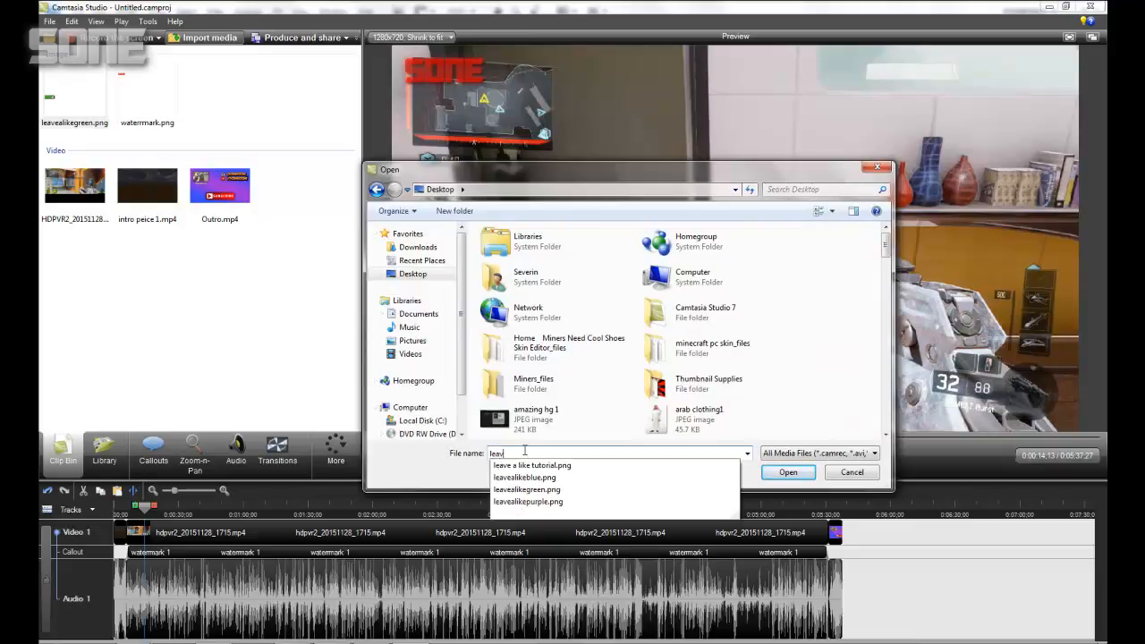
type("e")
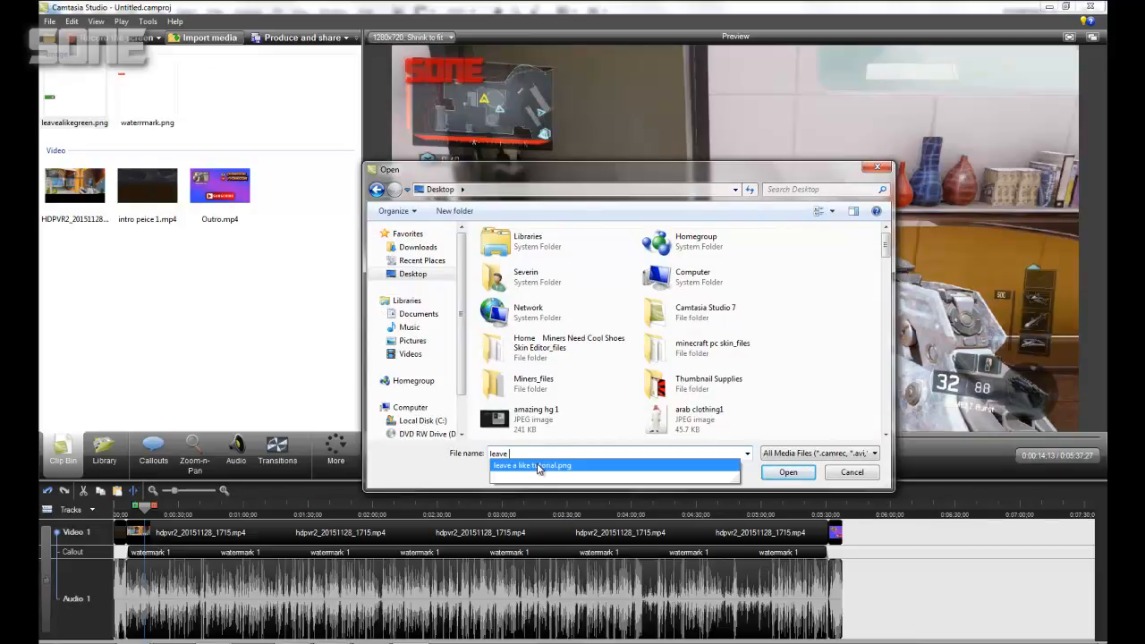
left_click(543, 466)
left_click(790, 472)
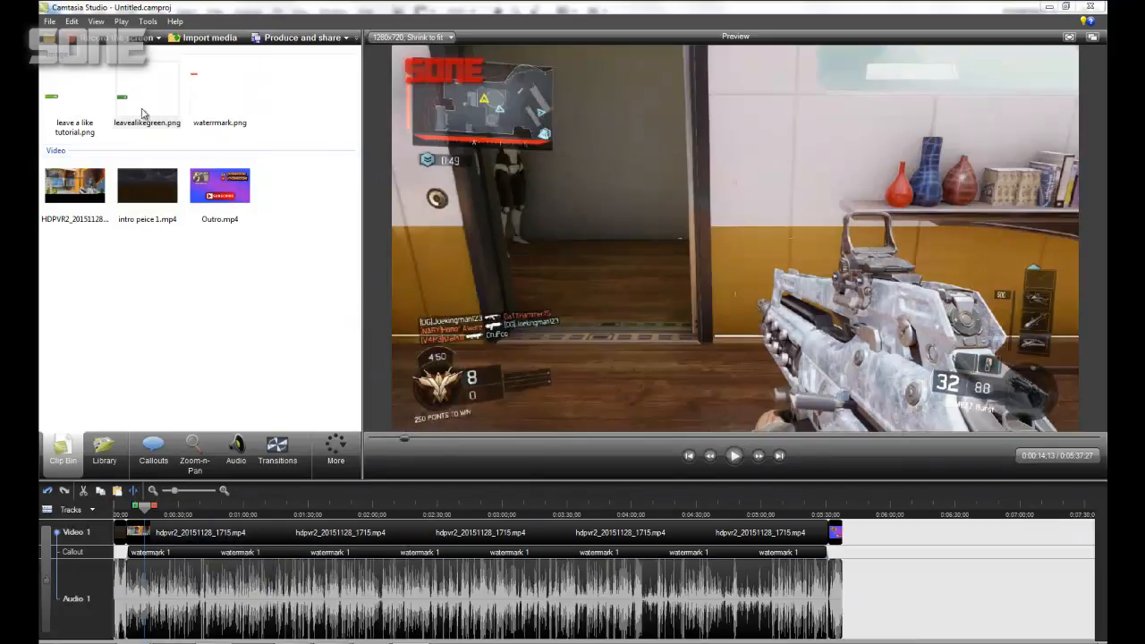
Add leave a like tutorial.png to the video track and move the gameplay clip back in front of it.
left_click(72, 90)
left_click_drag(100, 267, 148, 539)
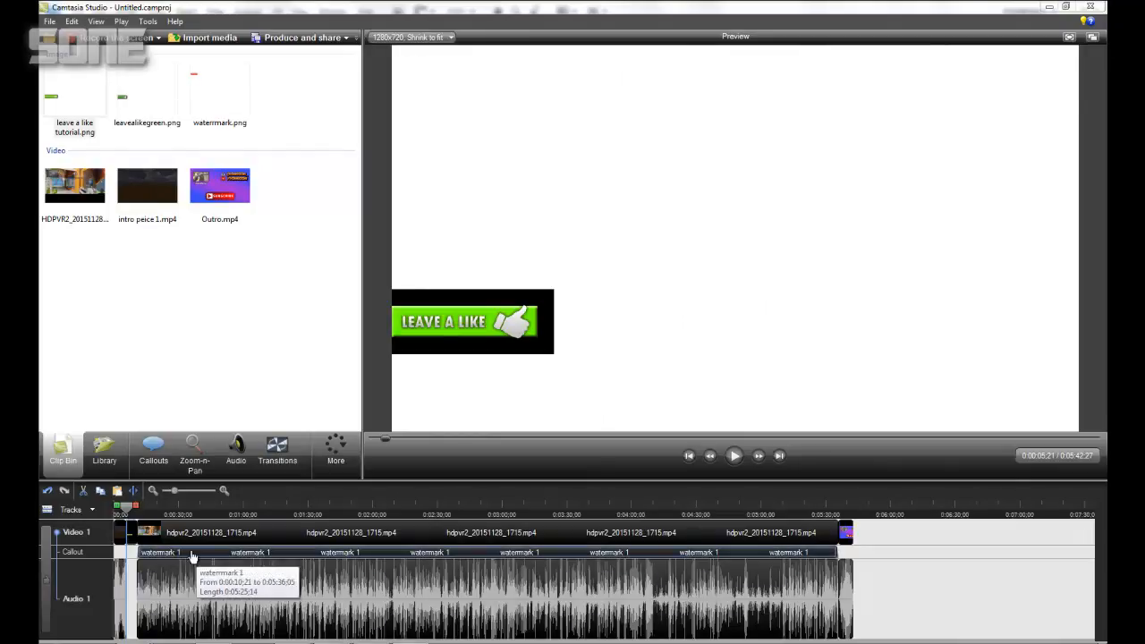
left_click_drag(160, 578, 143, 578)
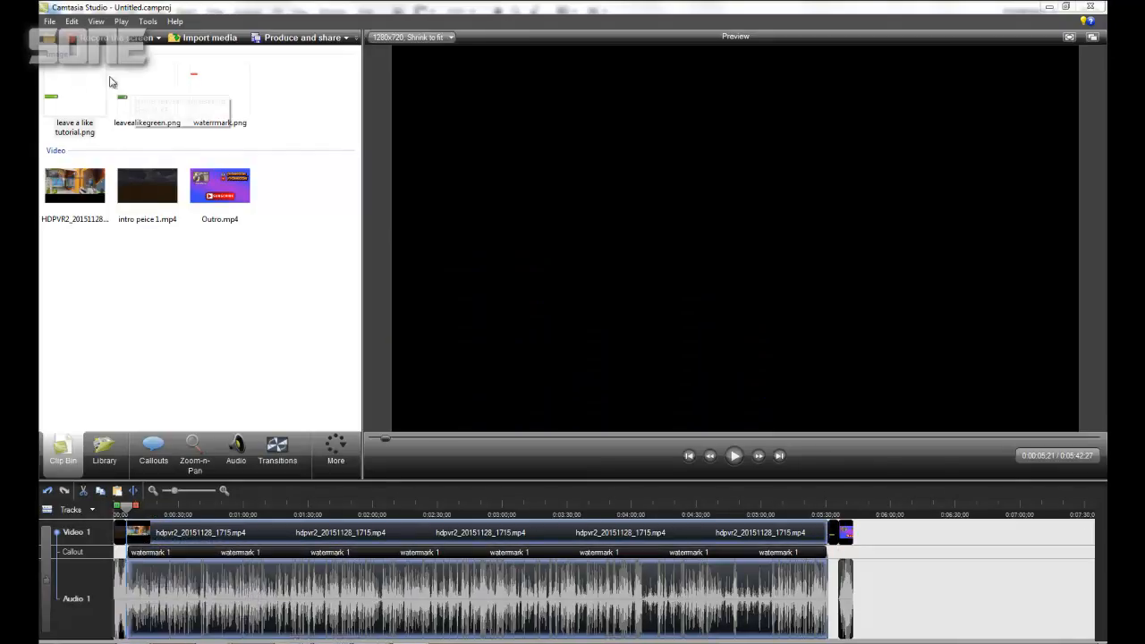
Place leave a like tutorial.png as a callout above the watermark callout, starting about 14 seconds into the video.
left_click_drag(88, 91, 187, 549)
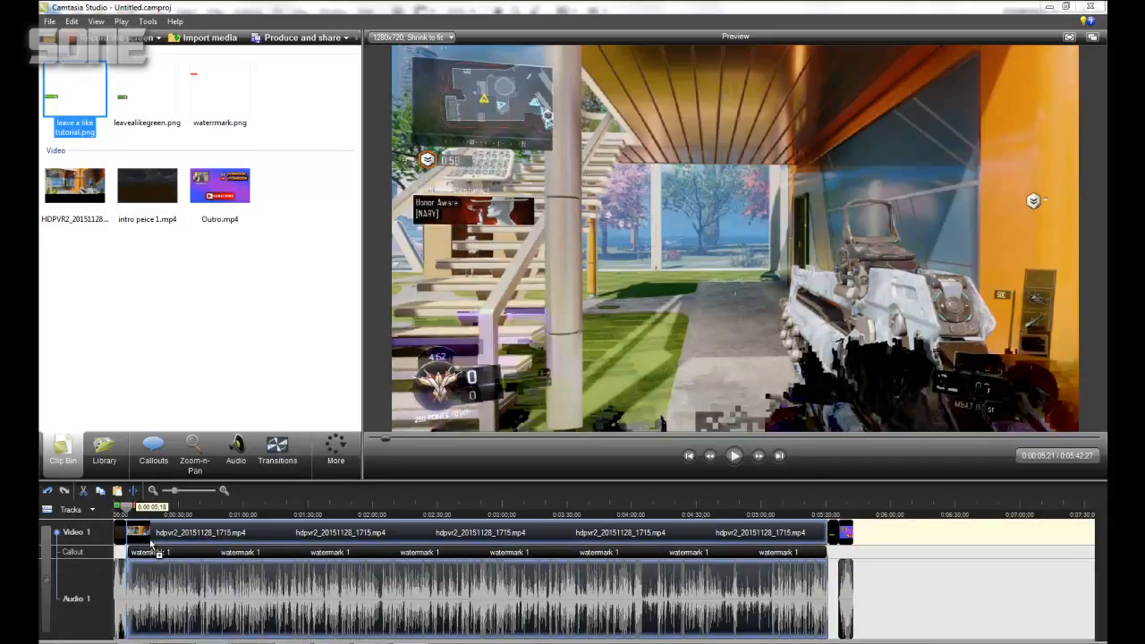
left_click_drag(146, 552, 155, 559)
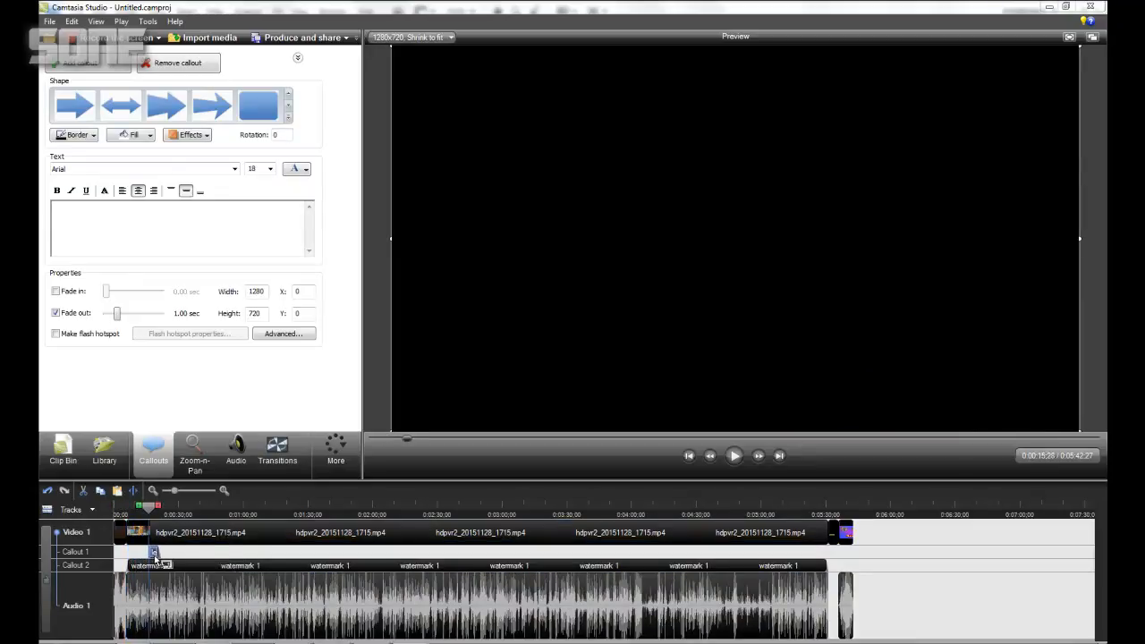
left_click(150, 508)
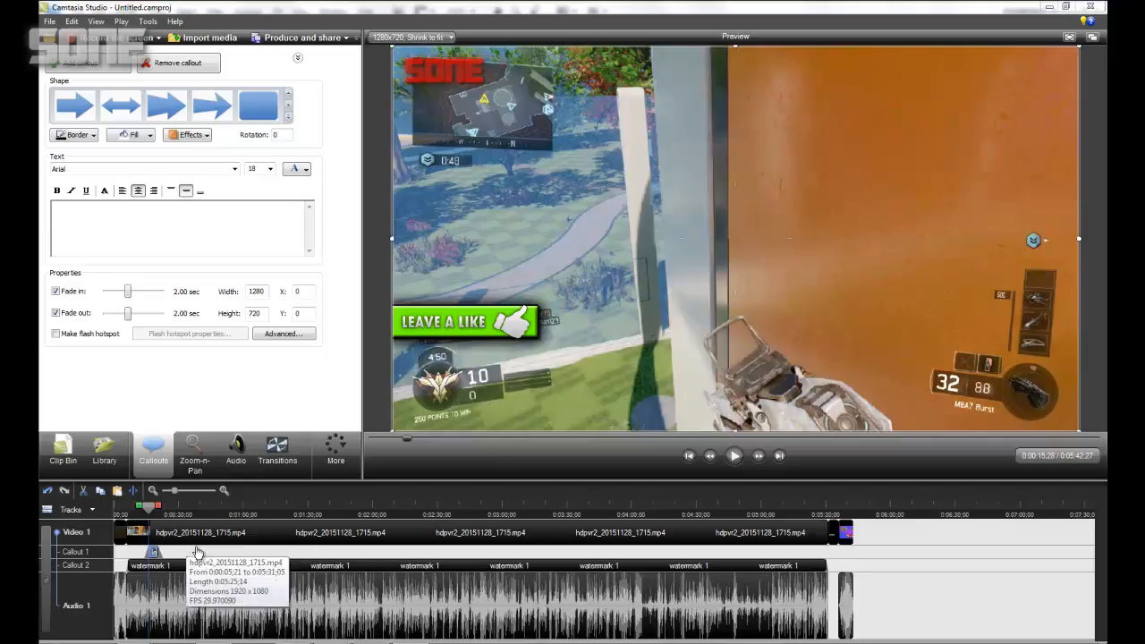
Preview the LEAVE A LIKE callout over the gameplay by playing the timeline from just before it, and stop playback.
left_click(229, 463)
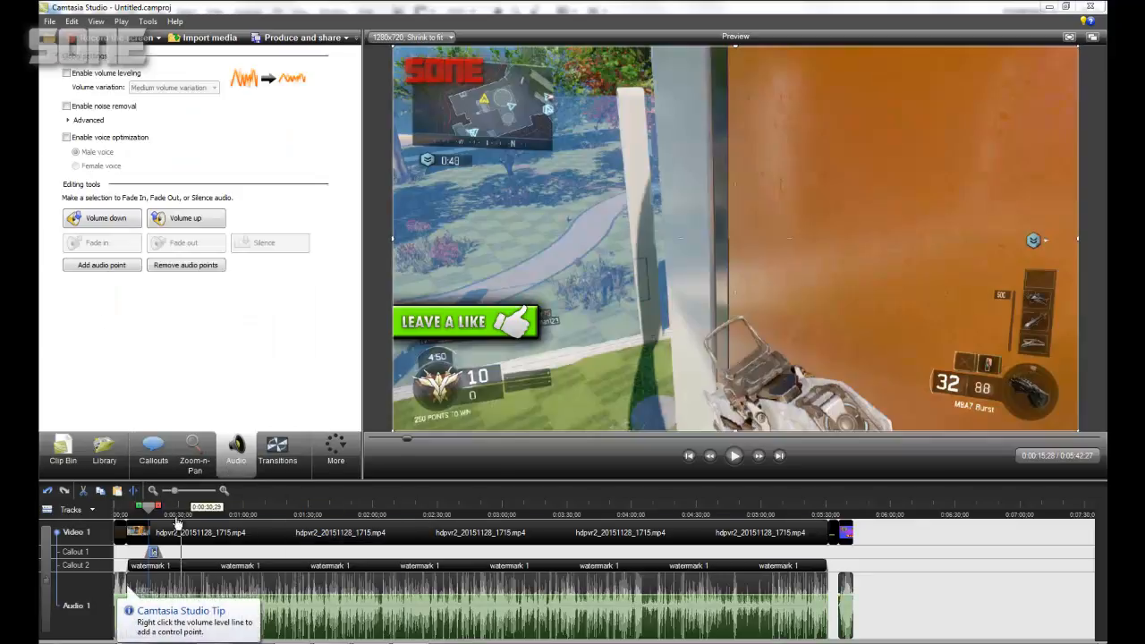
left_click_drag(151, 507, 141, 508)
left_click(738, 458)
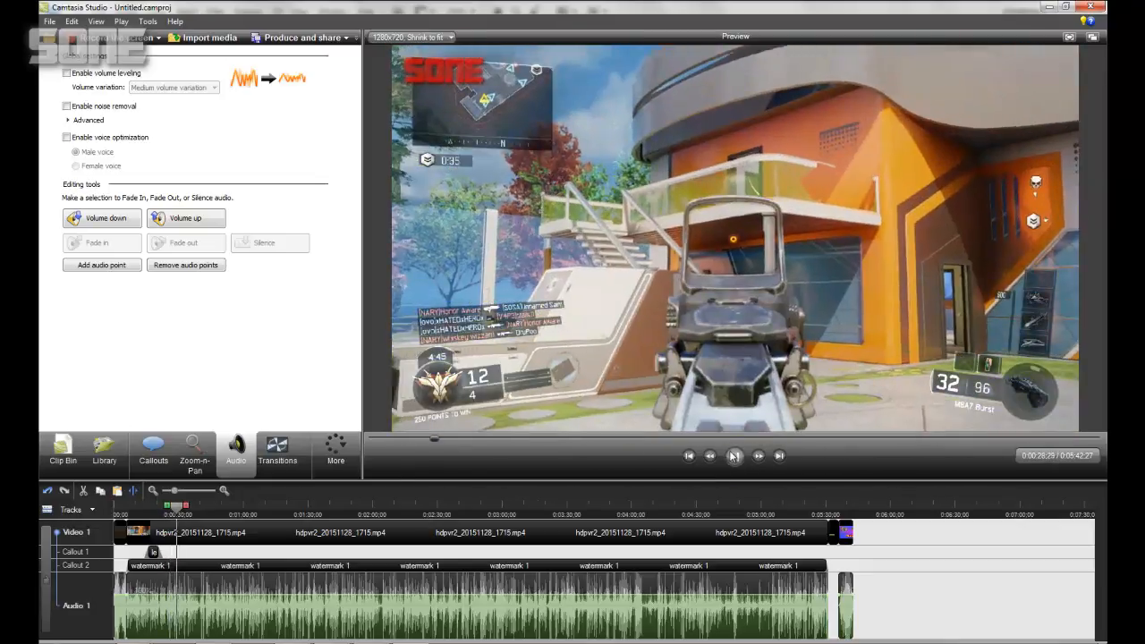
key("space")
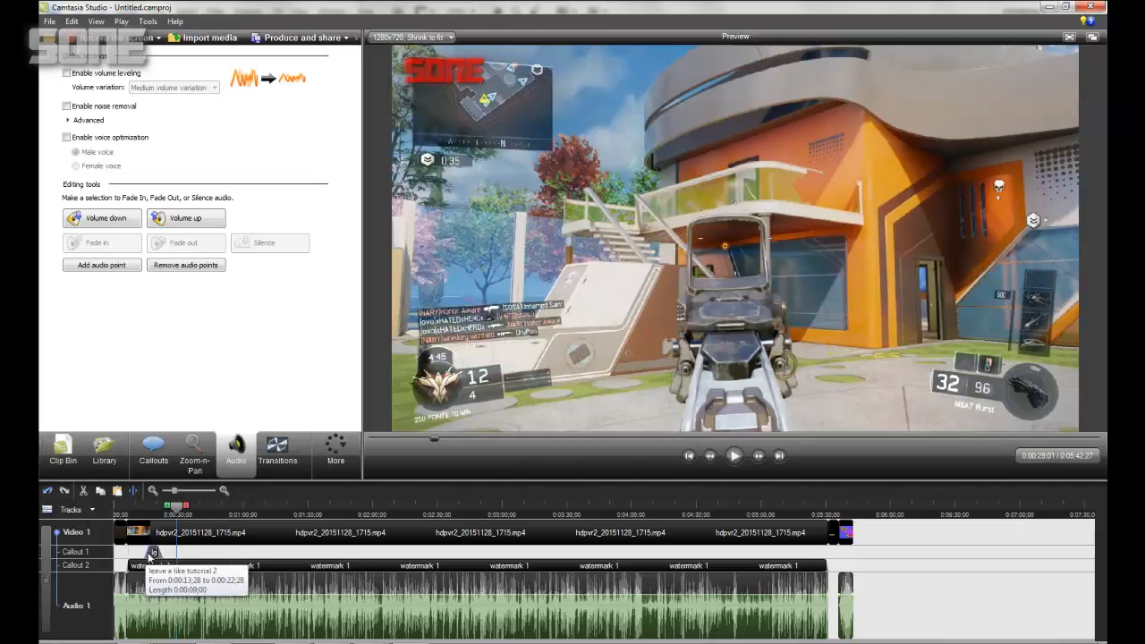
left_click(62, 456)
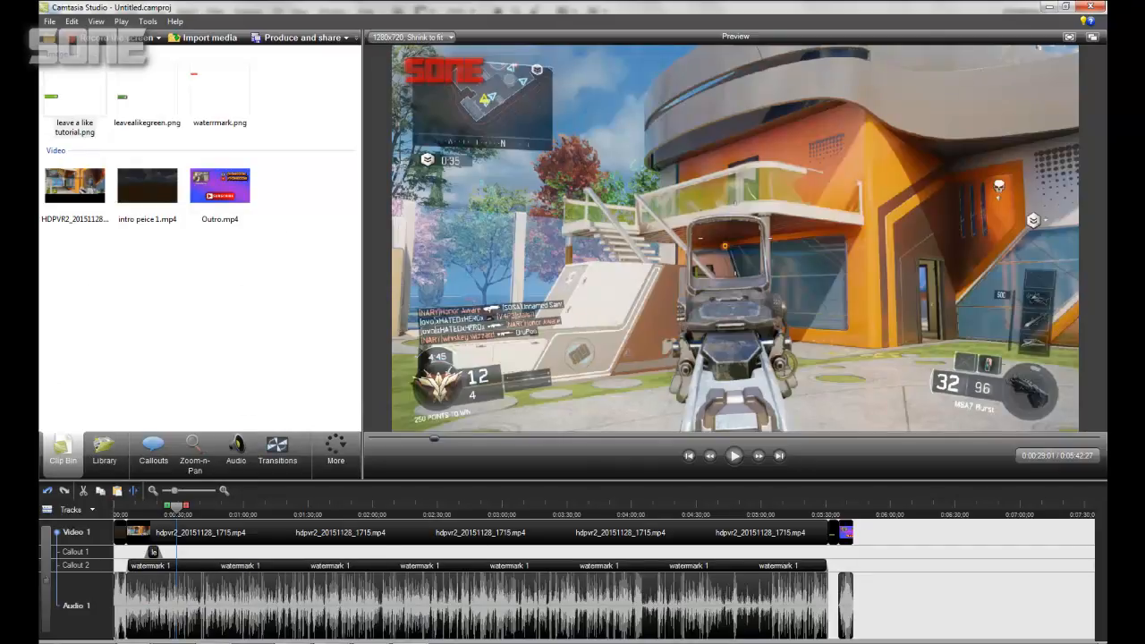
mouse_move(371, 642)
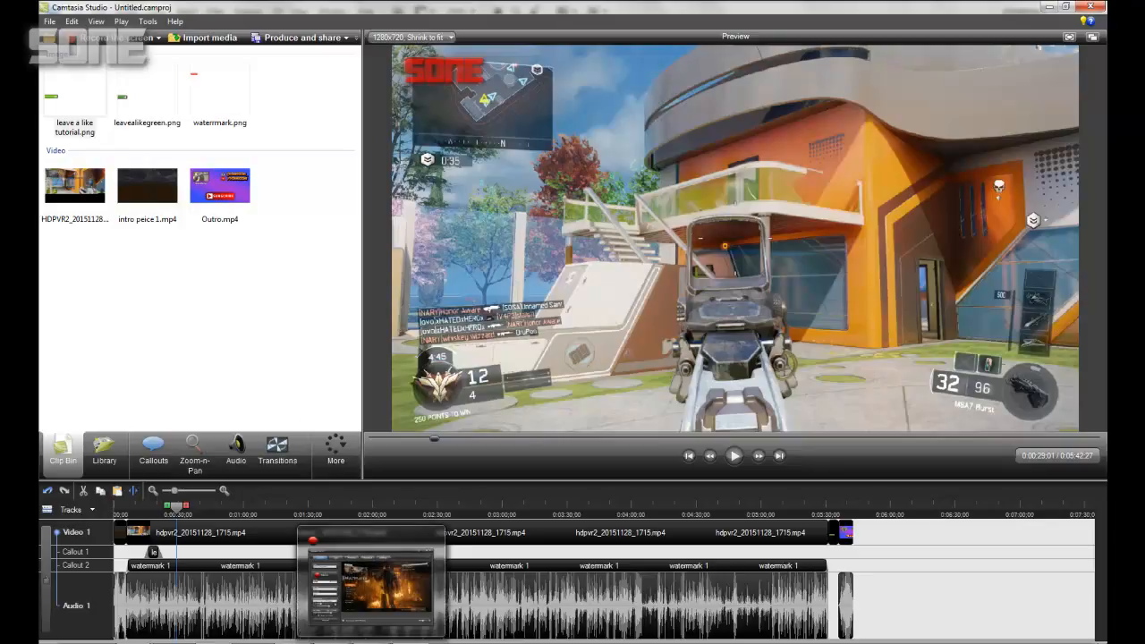